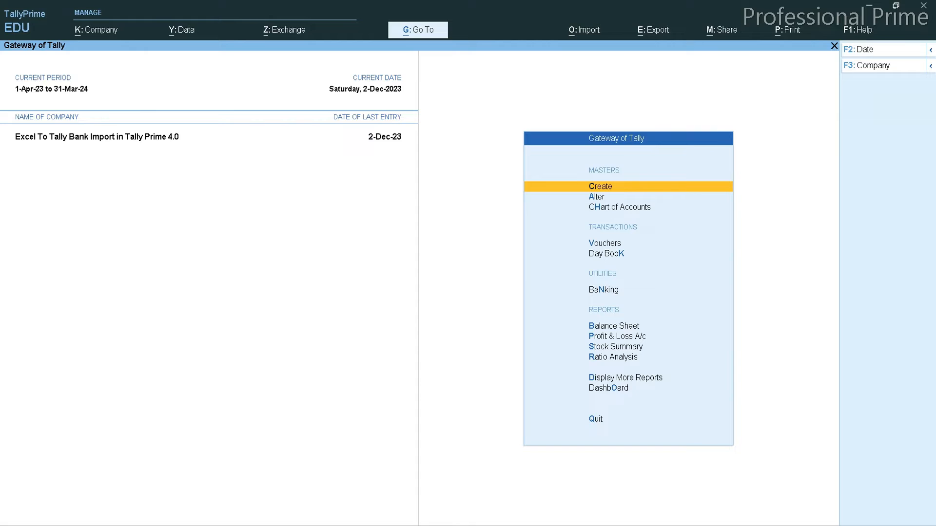
# - Review the voucher rows in the Bank payment import workbook in Excel and return to TallyPrime
pyautogui.hotkey('alt', 'Tab')
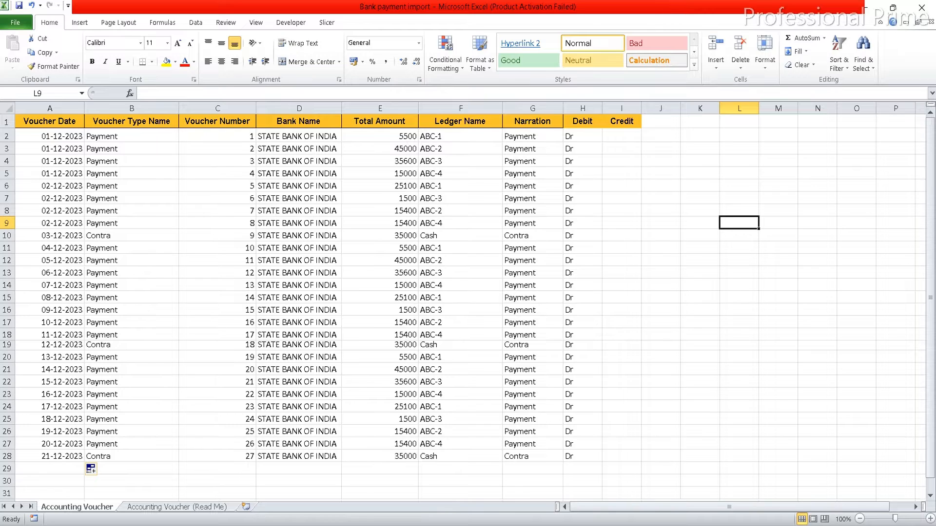
pyautogui.hotkey('alt', 'Tab')
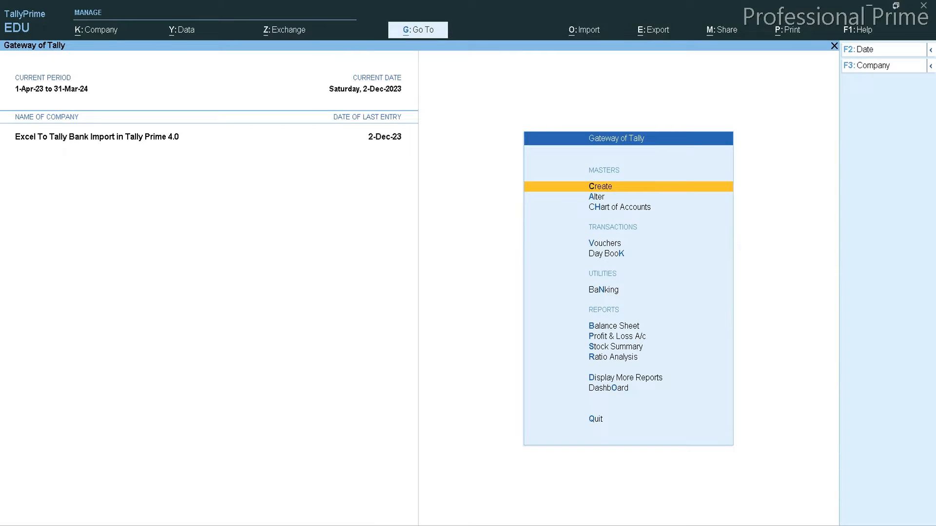
pyautogui.hotkey('alt', 'Tab')
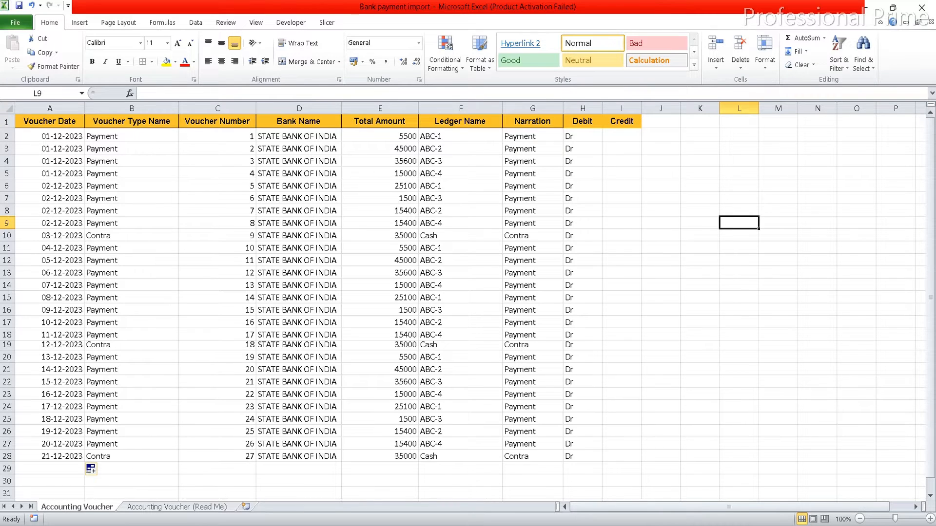
pyautogui.hotkey('alt', 'Tab')
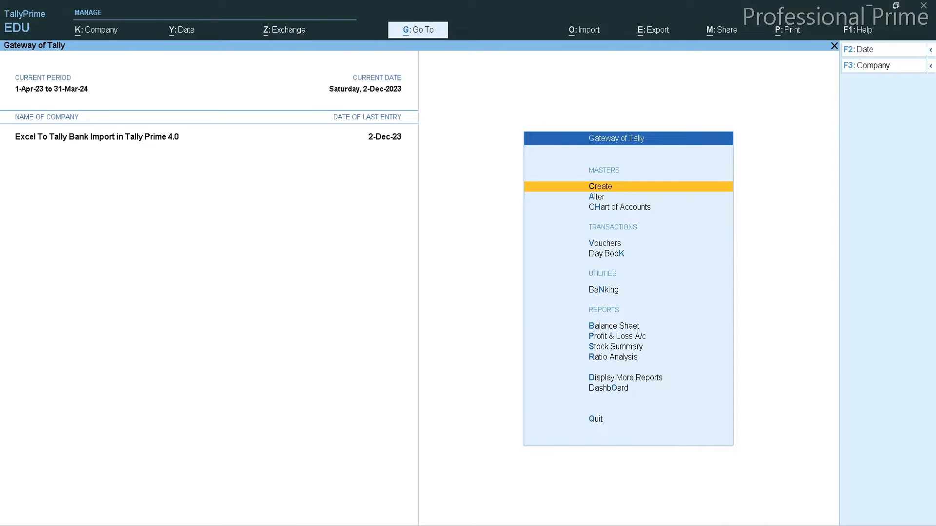
# - Open voucher creation and change the payment voucher's mode to Single Entry
pyautogui.press('v')
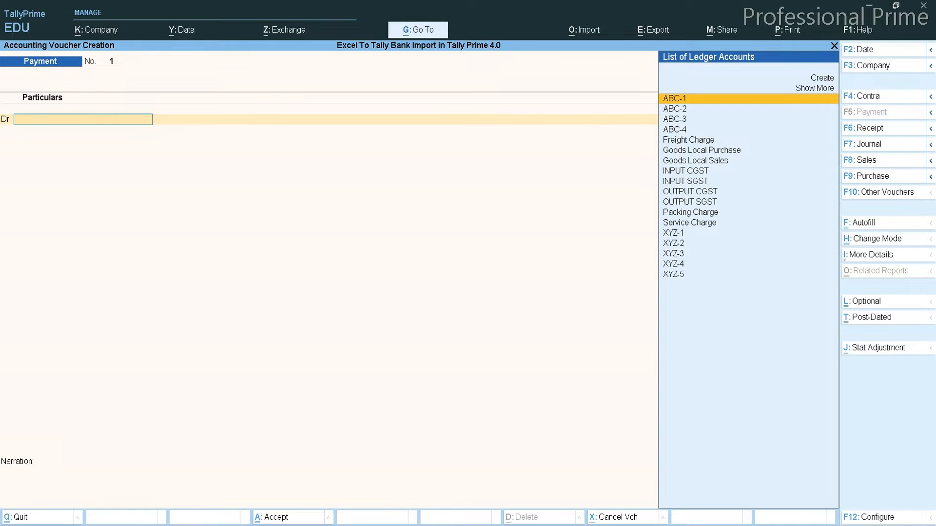
pyautogui.hotkey('ctrl', 'h')
pyautogui.press('Down')
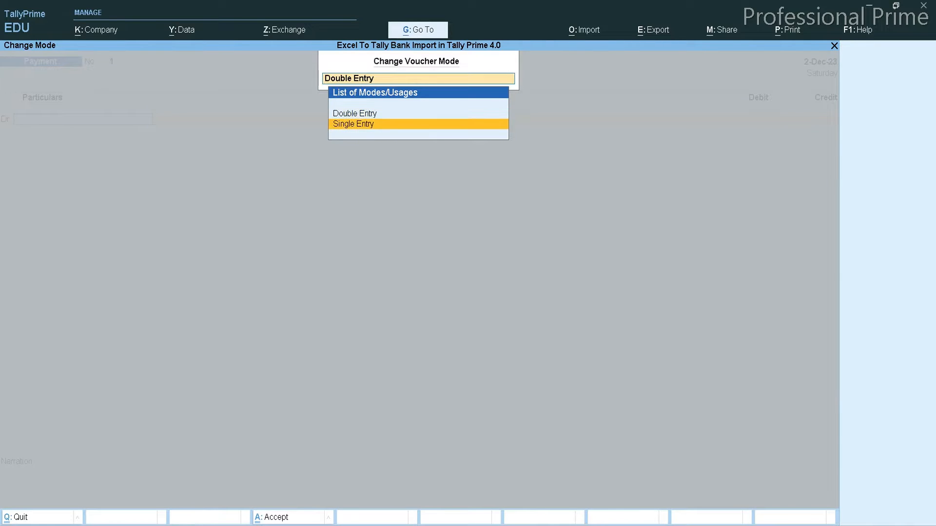
pyautogui.press('Return')
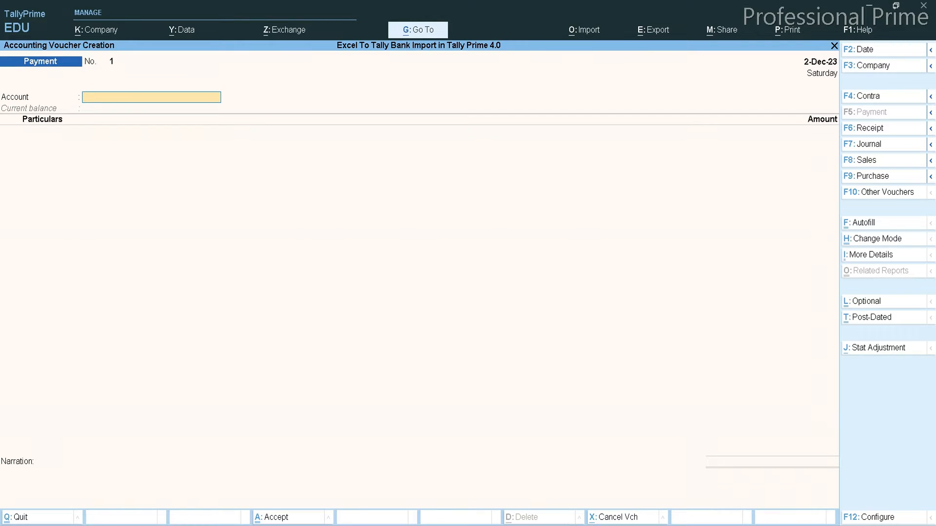
# - Compare the blank single-entry payment voucher's fields with the columns of the Excel bank payment sheet
pyautogui.hotkey('alt', 'Tab')
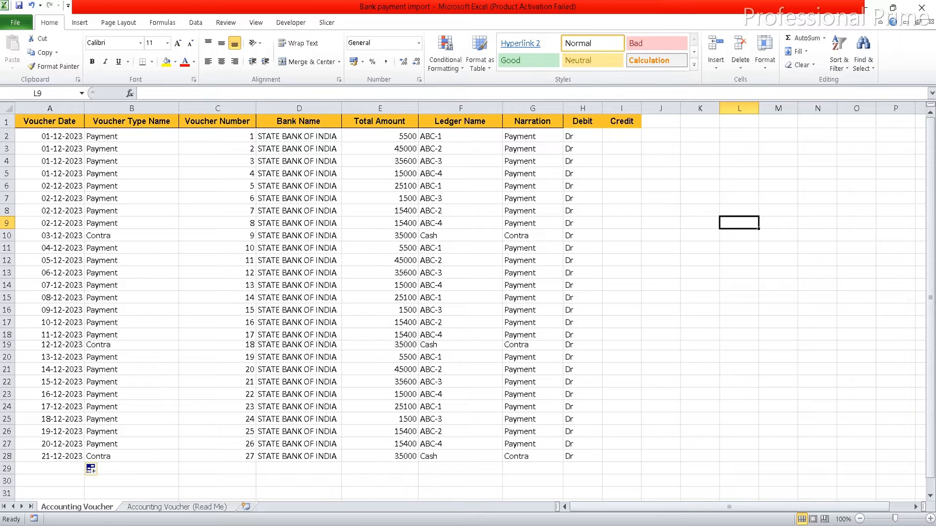
pyautogui.hotkey('alt', 'Tab')
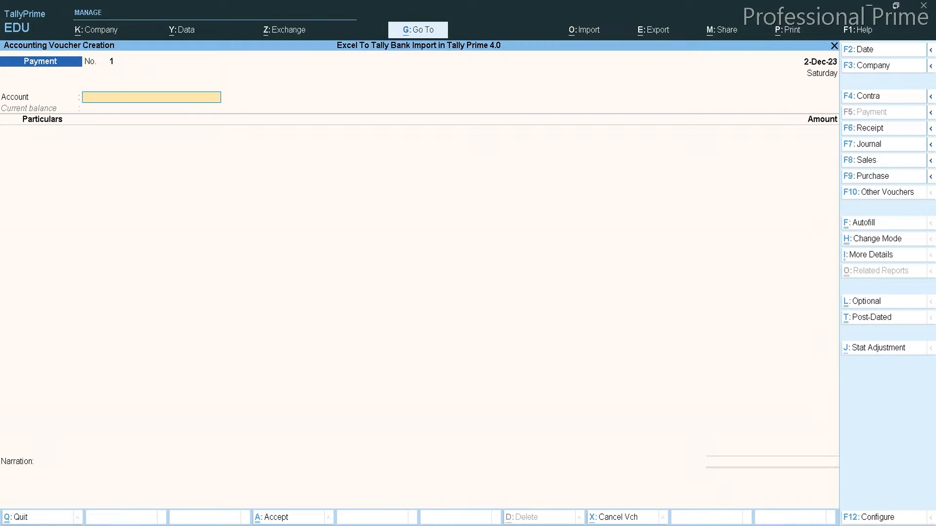
pyautogui.hotkey('alt', 'Tab')
# - Look over TallyPrime's import options and the prepared workbooks in the Excel import folder
pyautogui.hotkey('alt', 'o')
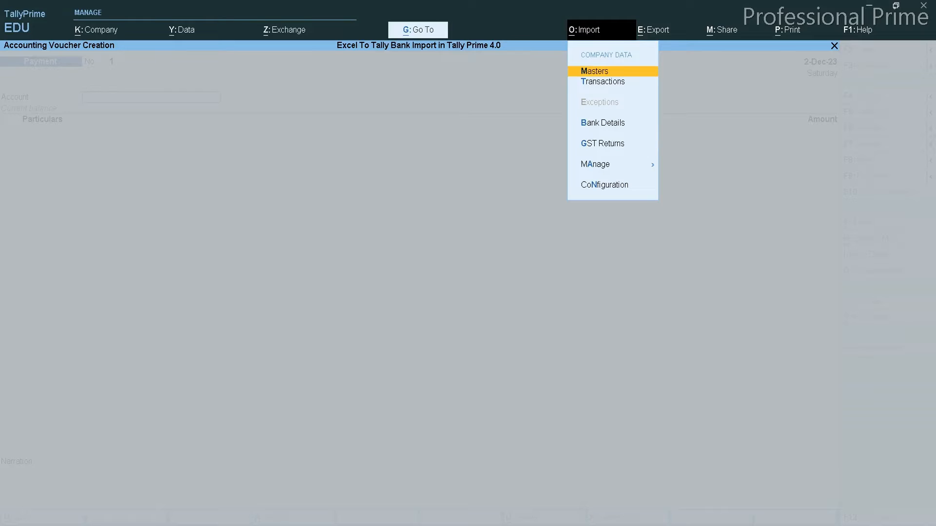
pyautogui.press('a')
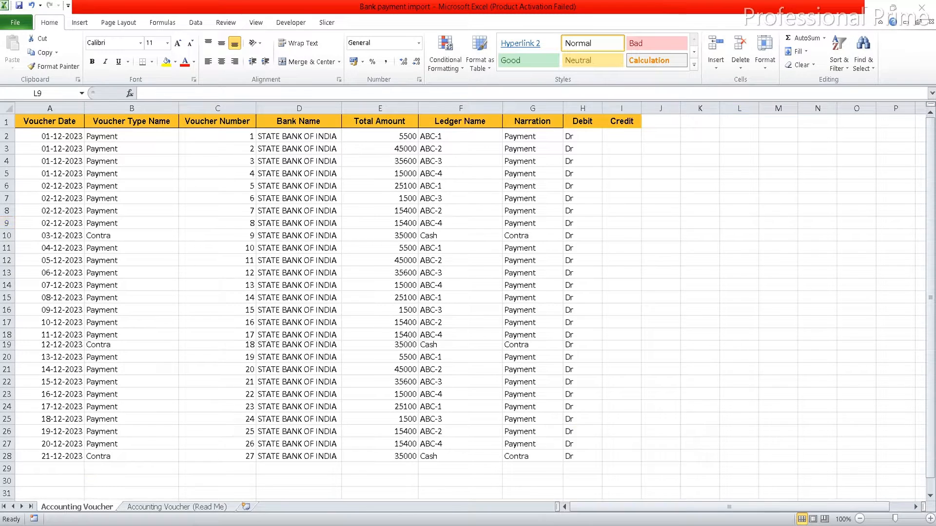
pyautogui.click(632, 525)
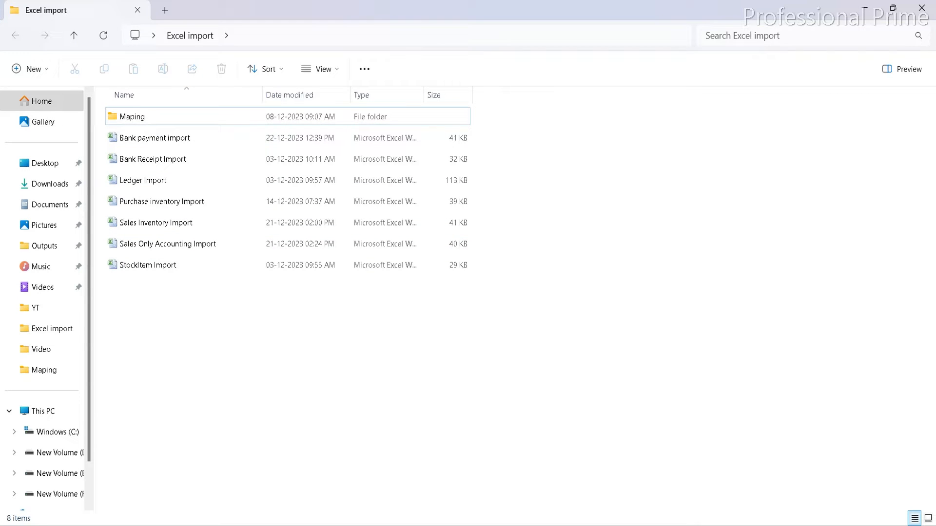
# - Switch to the browser and look through the video list of the professional prime YouTube channel
pyautogui.hotkey('alt', 'Tab')
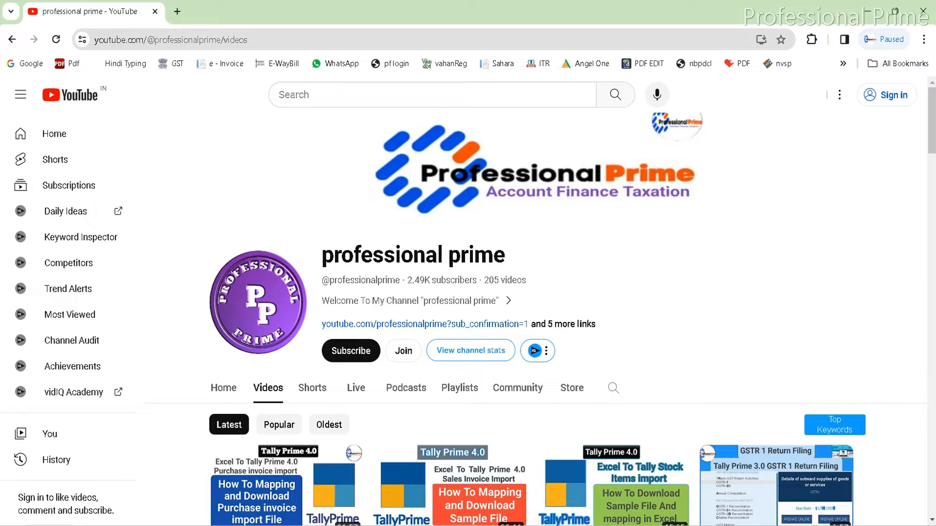
pyautogui.scroll(-3, 525, 319)
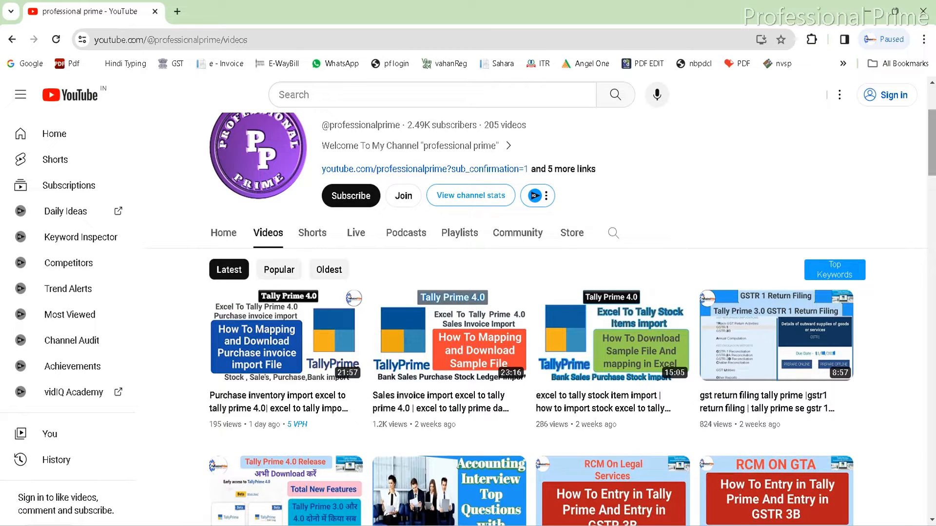
pyautogui.scroll(-6, 569, 317)
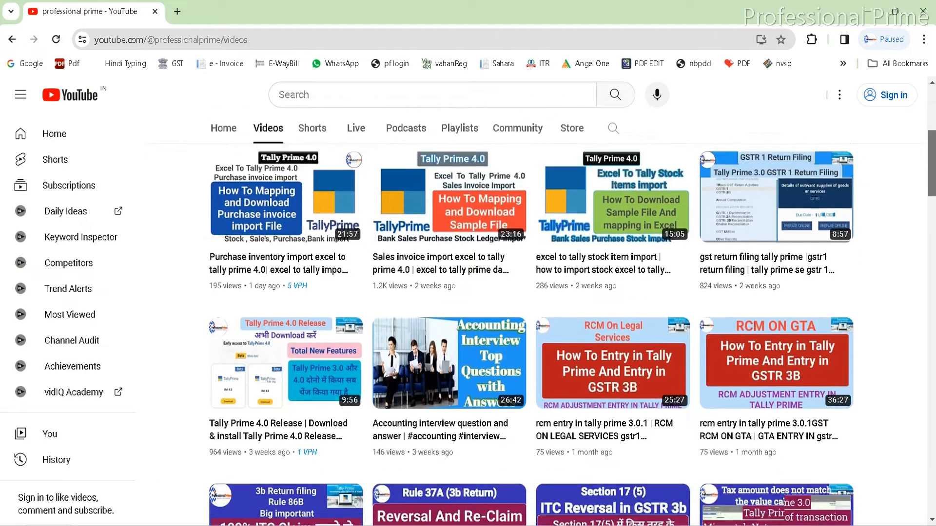
pyautogui.scroll(-3, 569, 317)
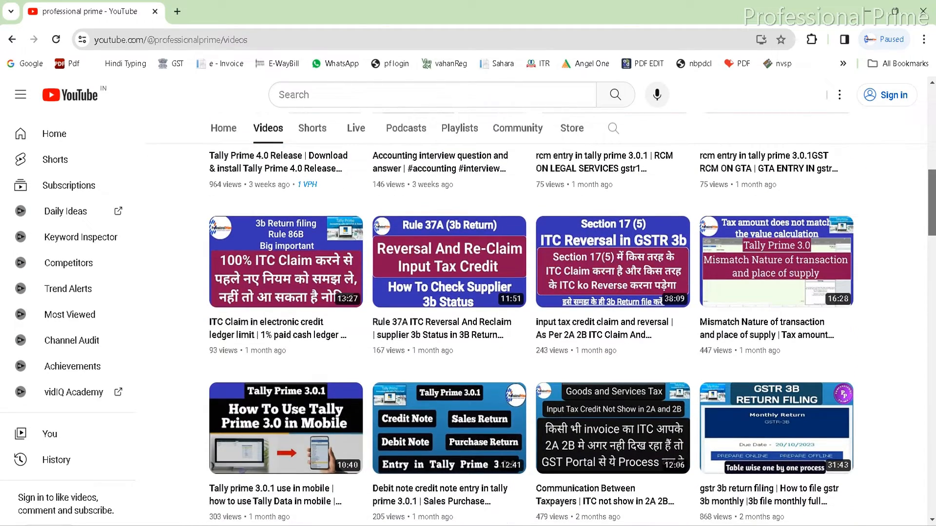
pyautogui.scroll(-1, 448, 243)
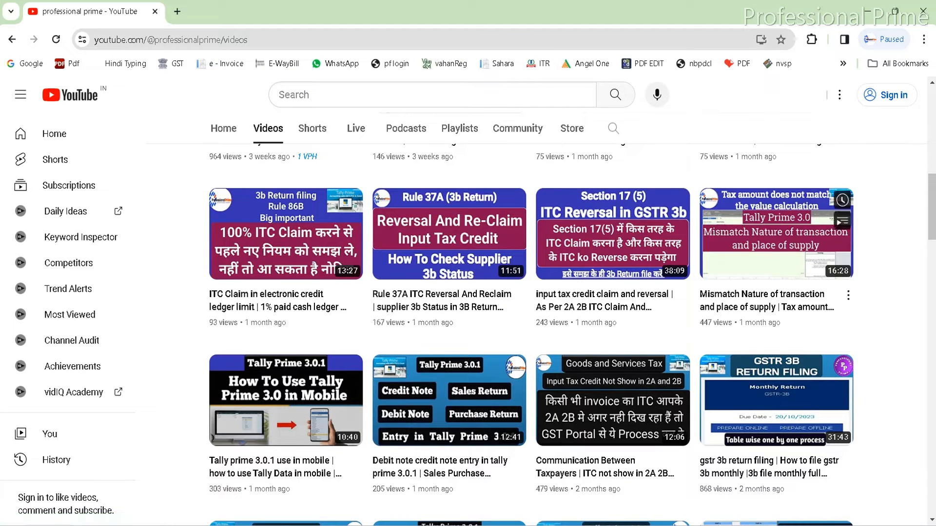
pyautogui.scroll(3, 448, 258)
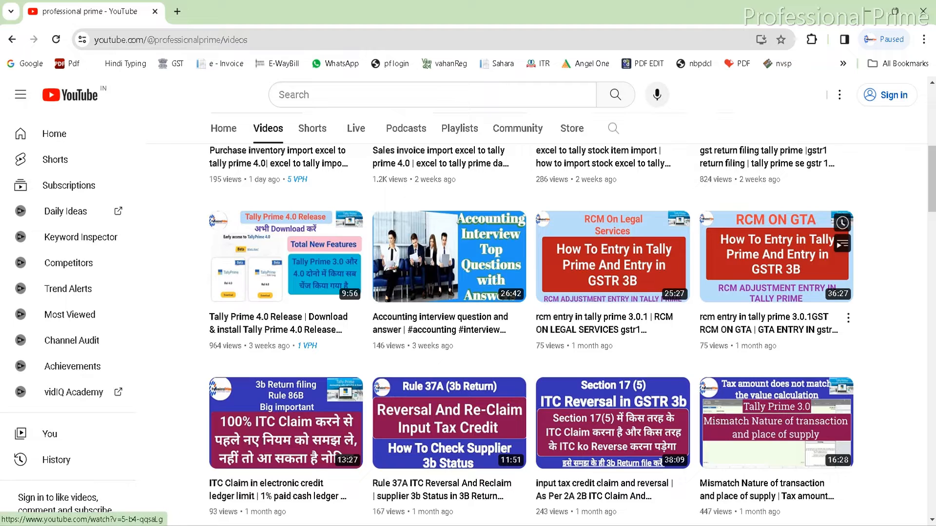
pyautogui.scroll(-10, 532, 331)
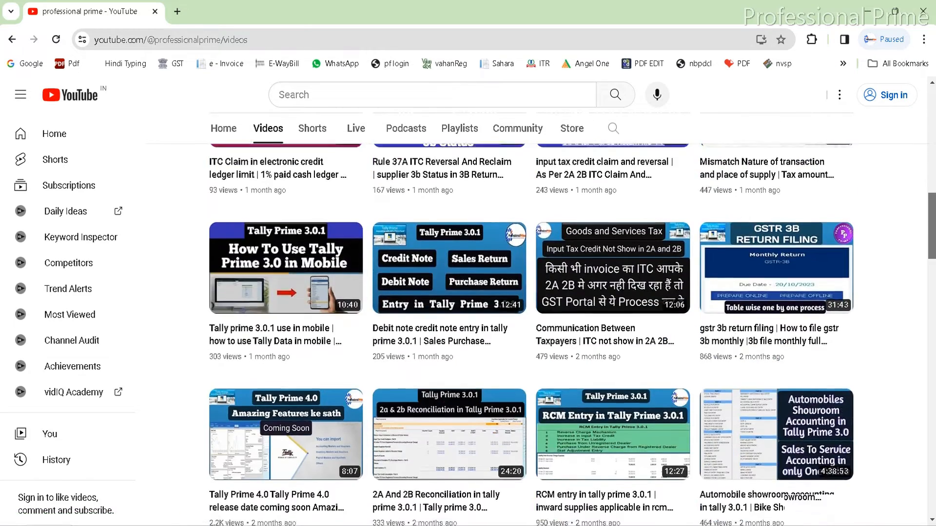
pyautogui.scroll(-10, 532, 332)
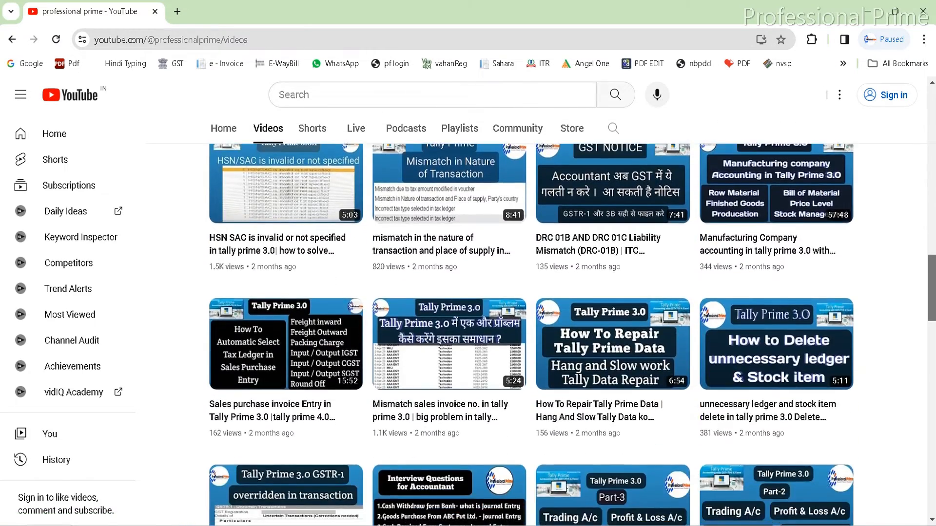
pyautogui.scroll(-10, 532, 332)
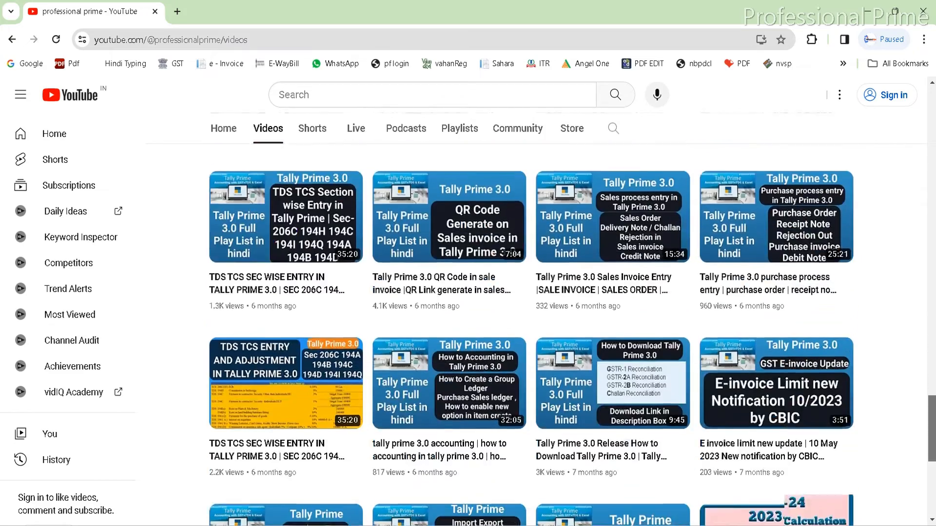
pyautogui.scroll(-5, 531, 331)
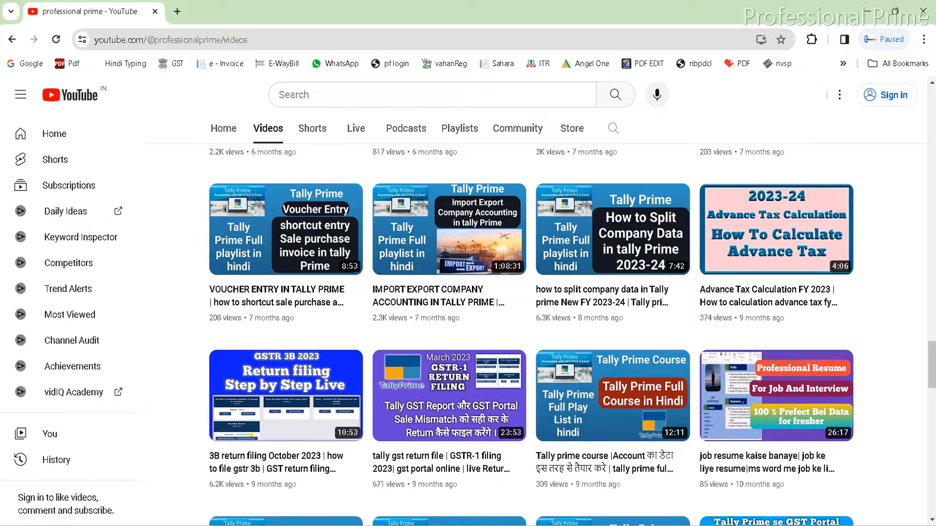
pyautogui.scroll(-5, 532, 332)
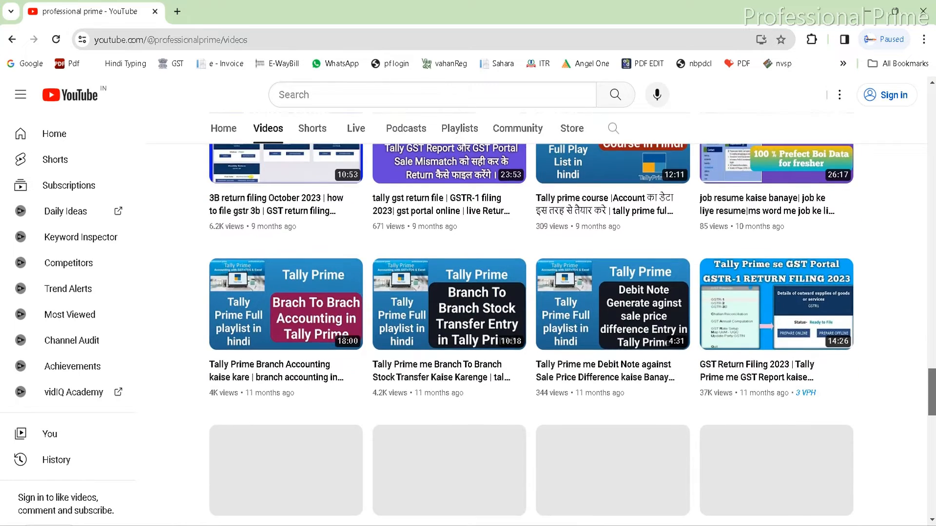
pyautogui.scroll(-5, 531, 331)
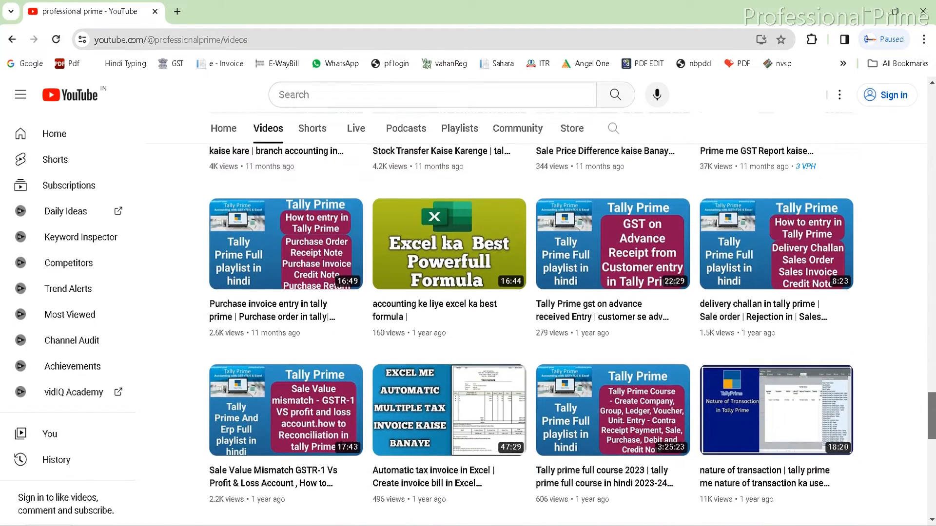
pyautogui.scroll(-10, 318, 239)
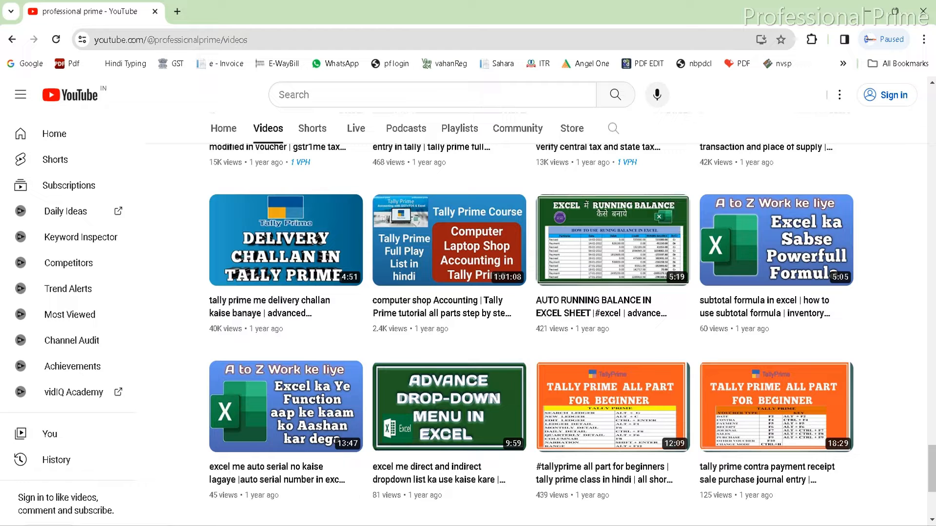
pyautogui.scroll(-5, 318, 239)
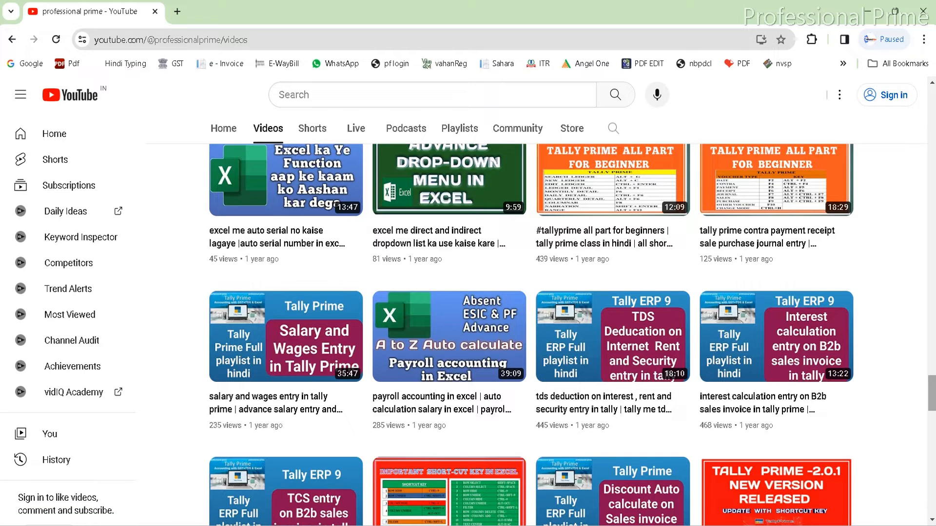
pyautogui.scroll(-6, 532, 335)
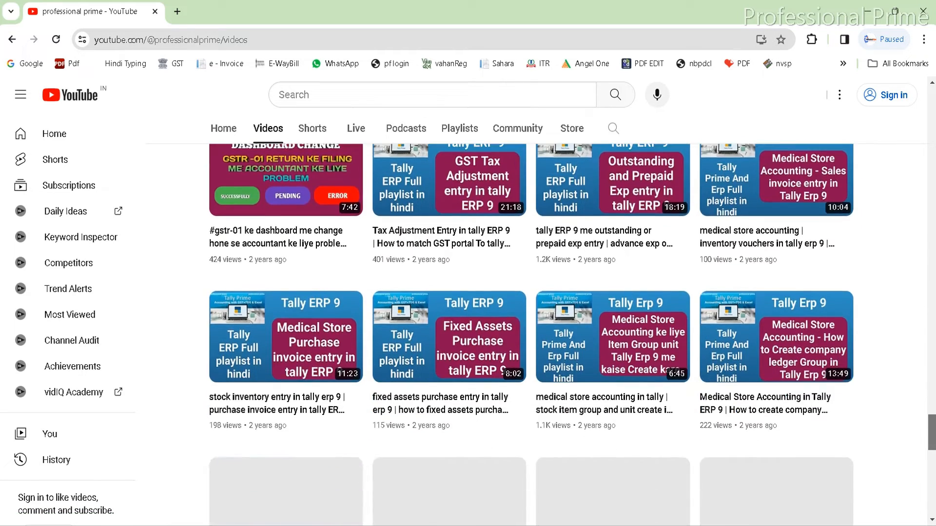
pyautogui.scroll(-3, 532, 335)
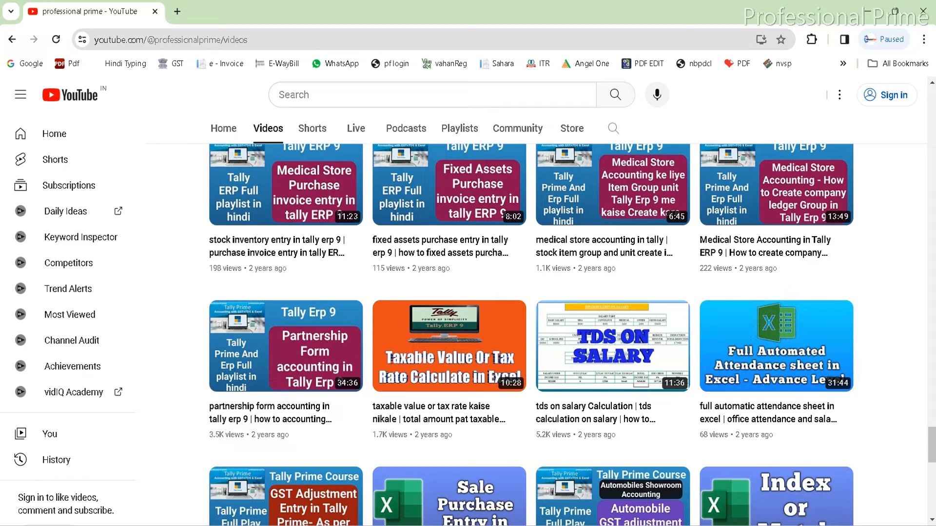
pyautogui.scroll(-8, 532, 335)
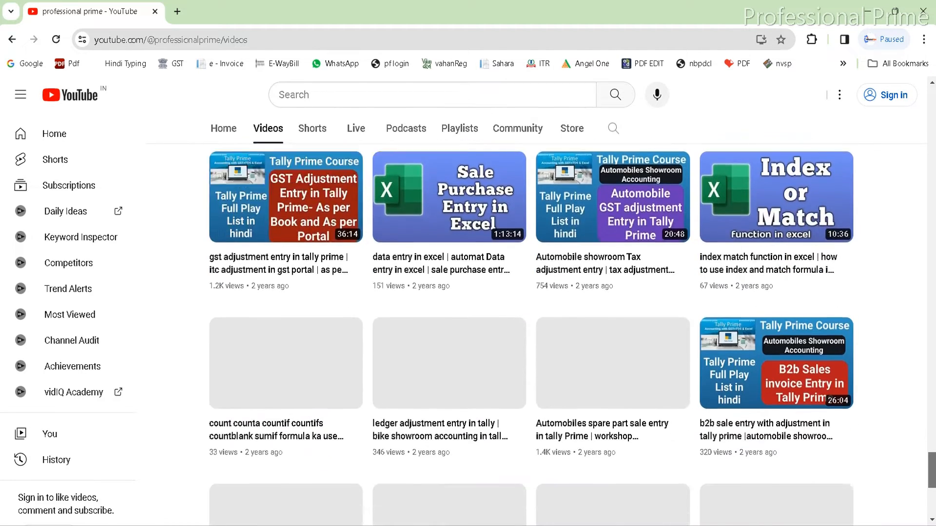
pyautogui.scroll(-5, 531, 335)
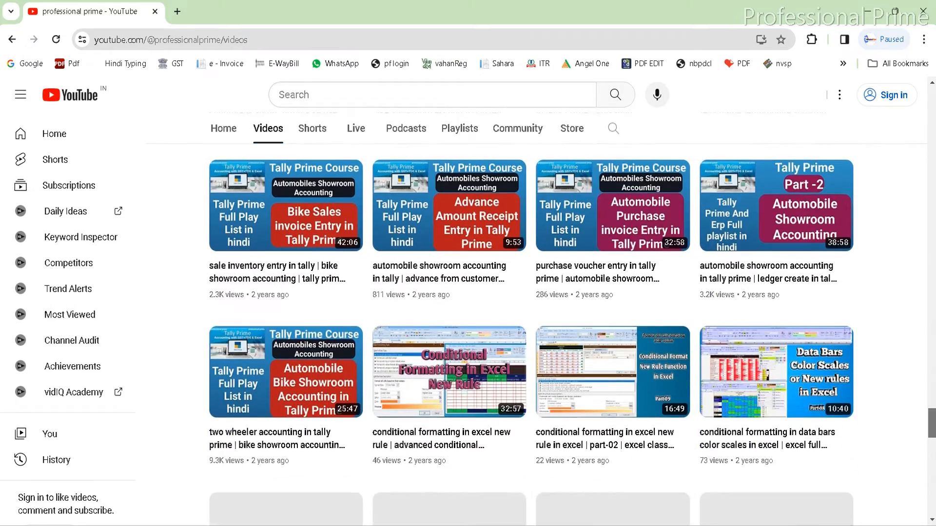
pyautogui.scroll(15, 531, 336)
pyautogui.scroll(10, 531, 335)
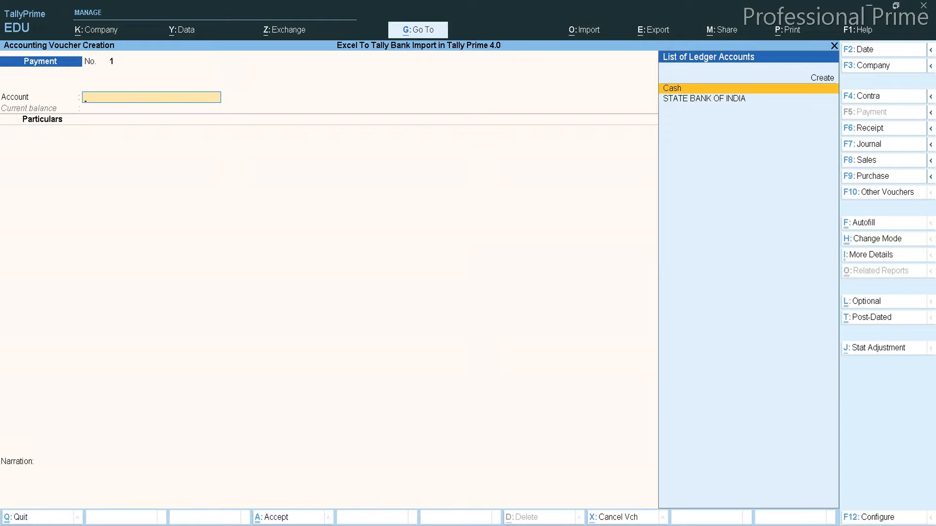
# - Leave voucher creation, look at the sample Excel file export settings for transactions, and close them without exporting
pyautogui.press('Escape')
pyautogui.press('y')
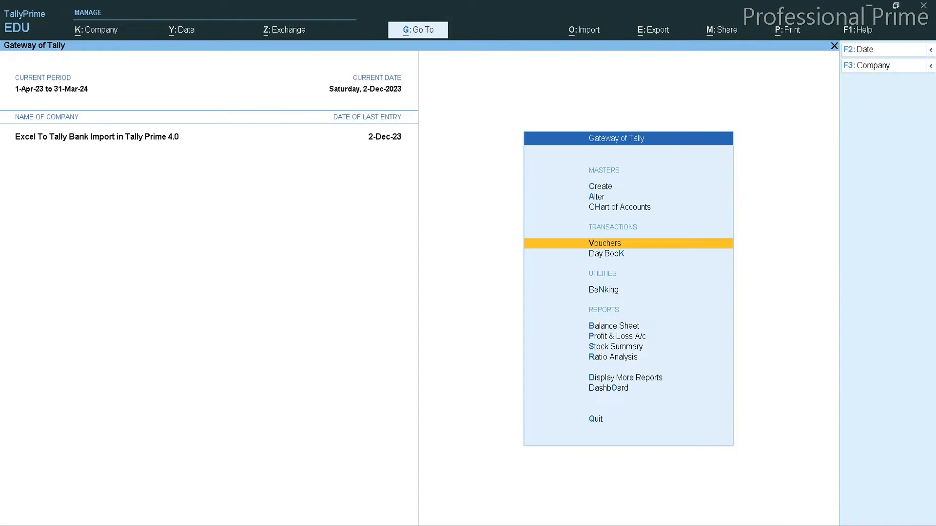
pyautogui.hotkey('alt', 'o')
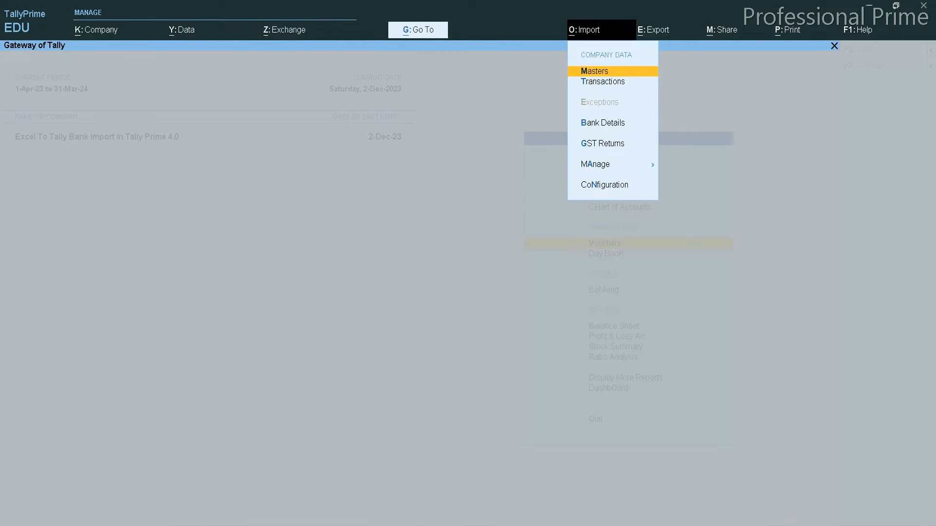
pyautogui.press('Down')
pyautogui.press('Down')
pyautogui.press('Down')
pyautogui.press('Down')
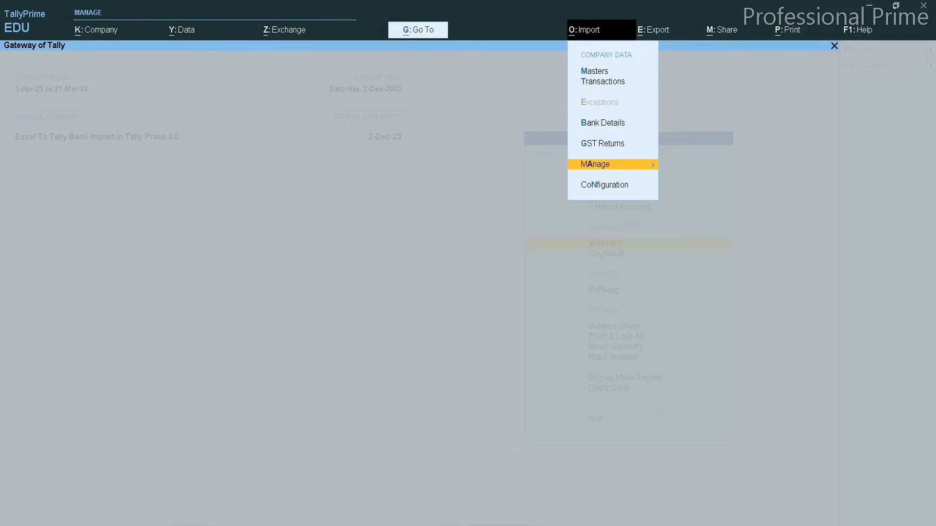
pyautogui.press('Return')
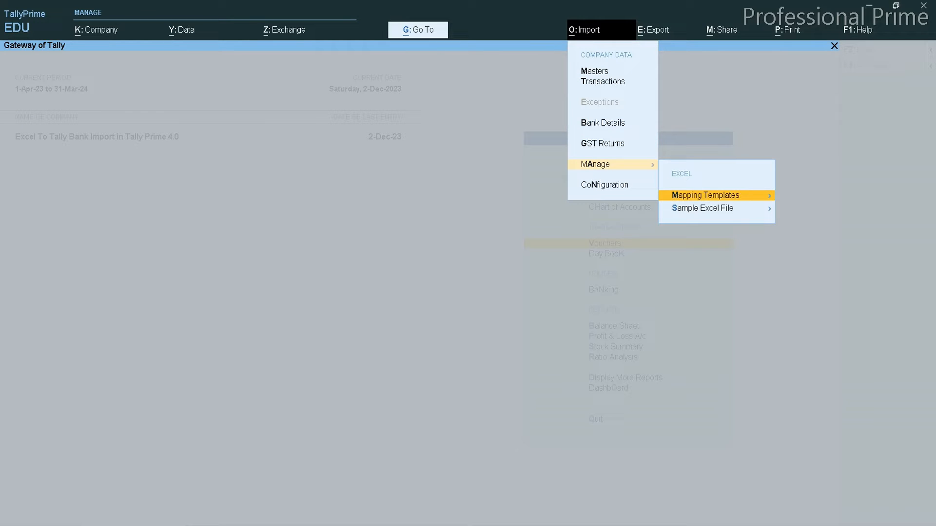
pyautogui.press('Down')
pyautogui.press('Return')
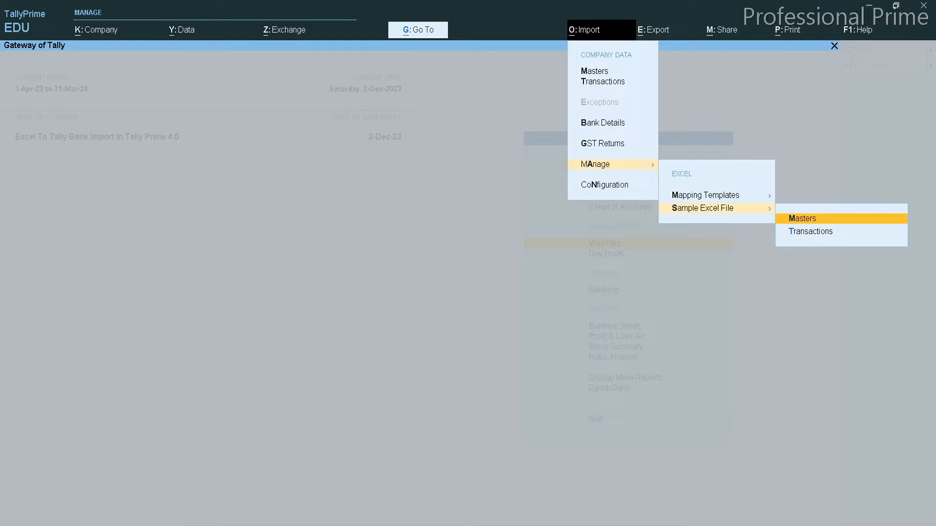
pyautogui.press('t')
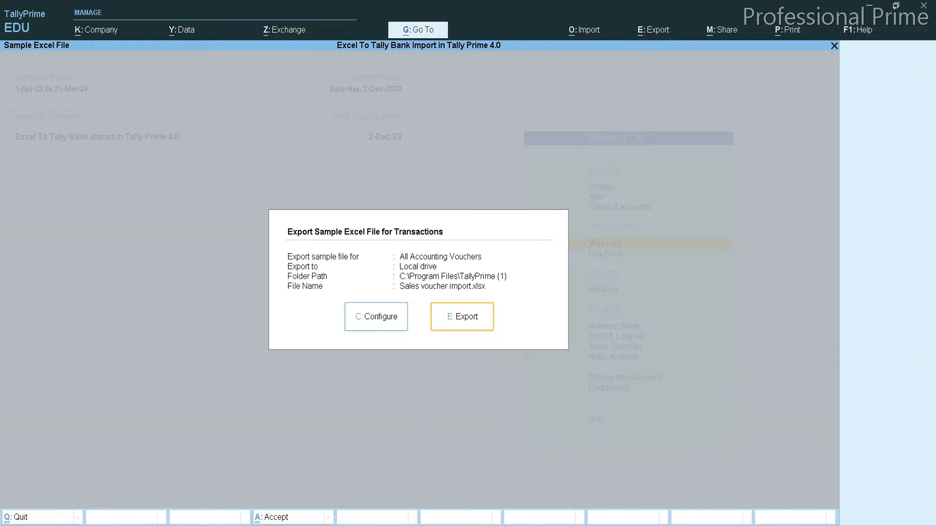
pyautogui.press('Escape')
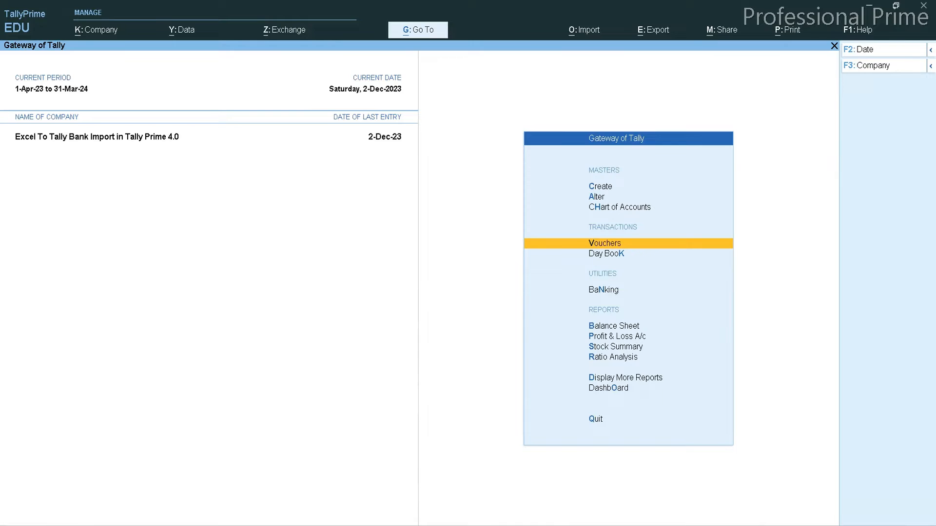
# - Start creating a new Excel mapping template for importing transactions
pyautogui.hotkey('alt', 'o')
pyautogui.press('Down')
pyautogui.press('Down')
pyautogui.press('Down')
pyautogui.press('Down')
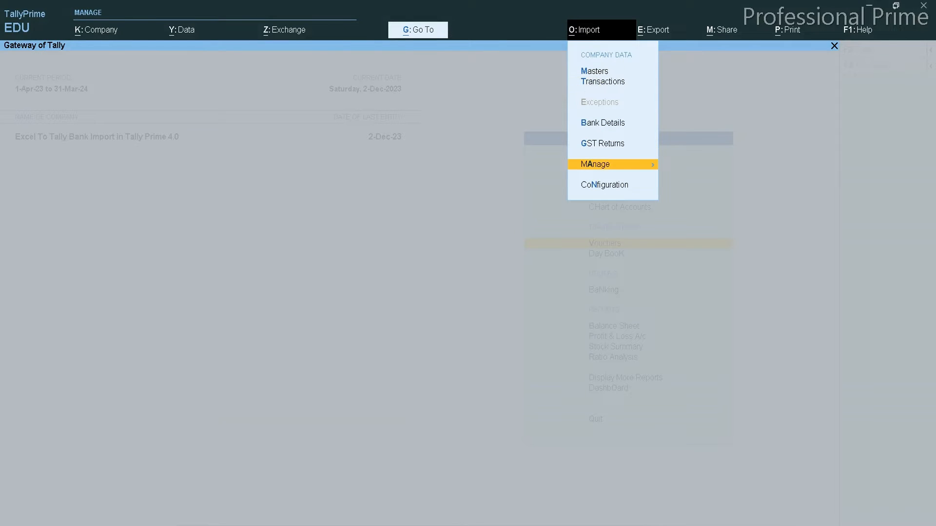
pyautogui.press('Return')
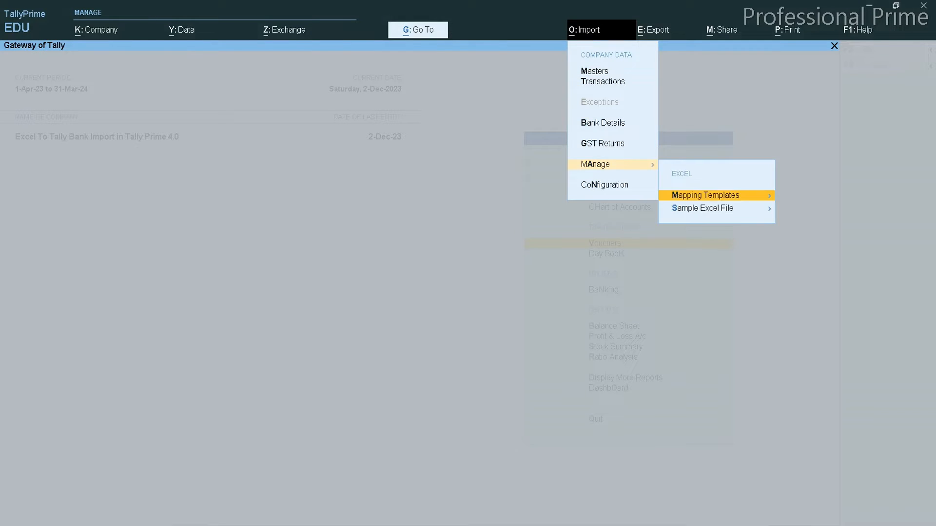
pyautogui.press('Return')
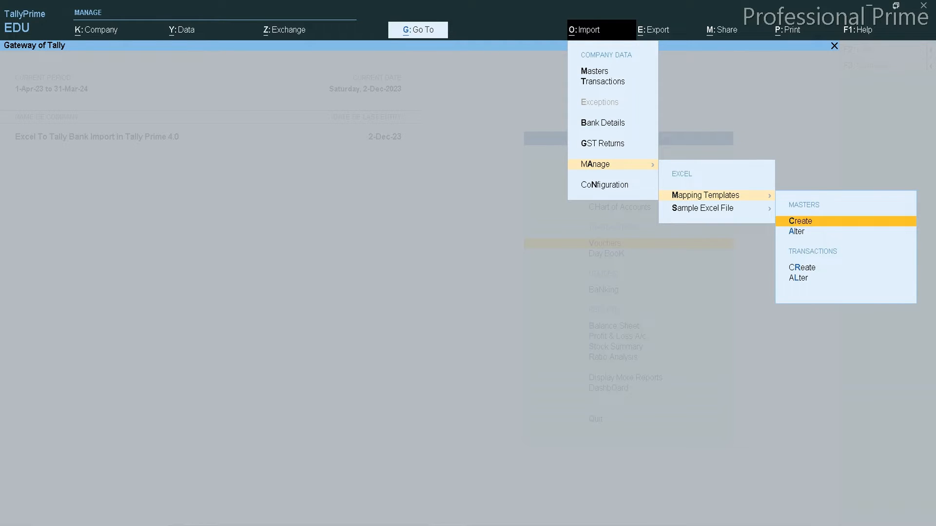
pyautogui.press('Return')
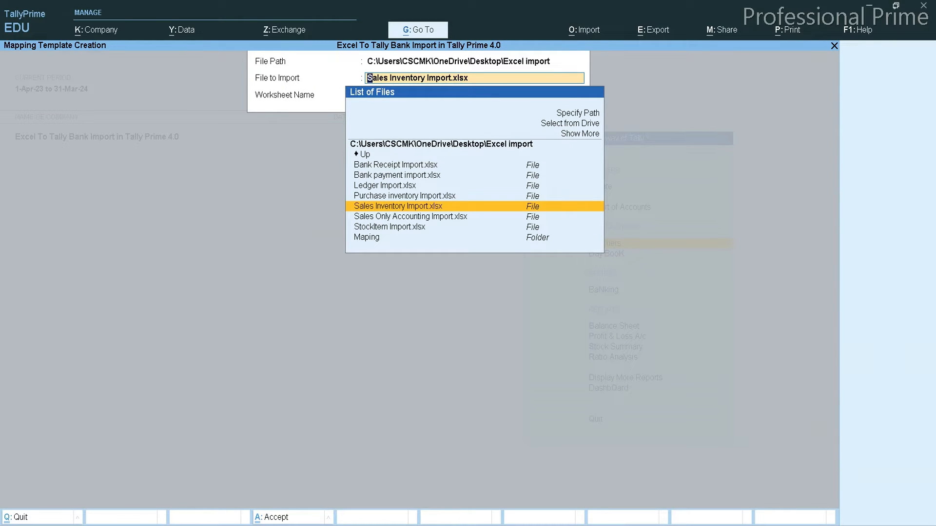
# - Choose Bank payment import.xlsx as the file to import and Accounting Voucher as its worksheet, checking the workbook in Excel
pyautogui.hotkey('alt', 'Tab')
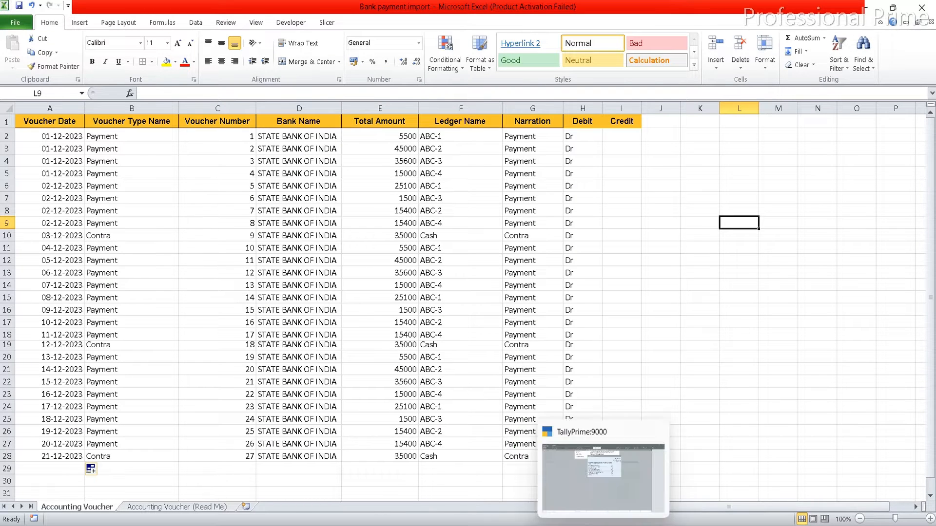
pyautogui.click(603, 525)
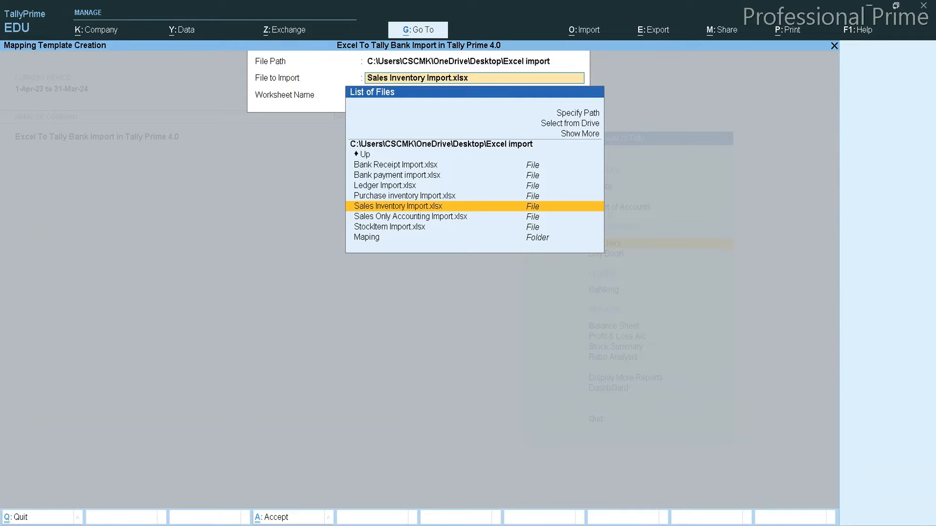
pyautogui.press('Up')
pyautogui.press('Up')
pyautogui.press('Up')
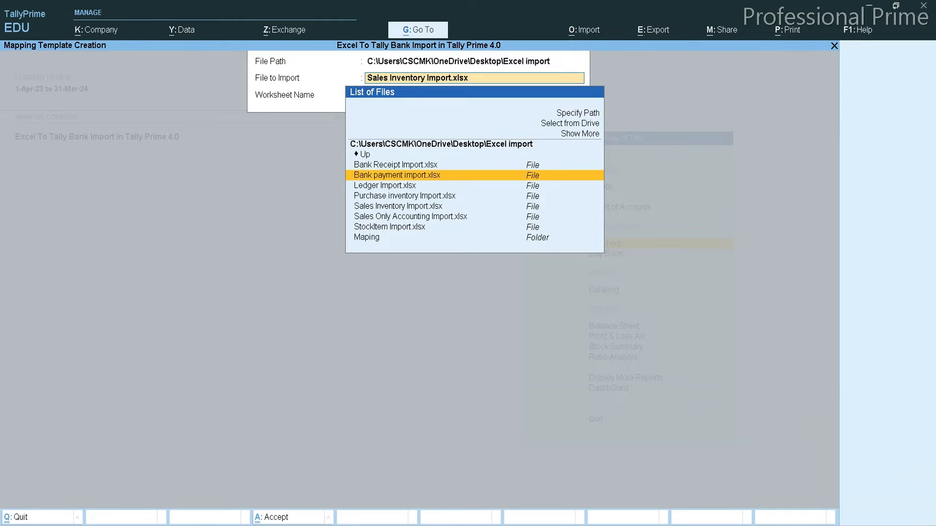
pyautogui.press('Return')
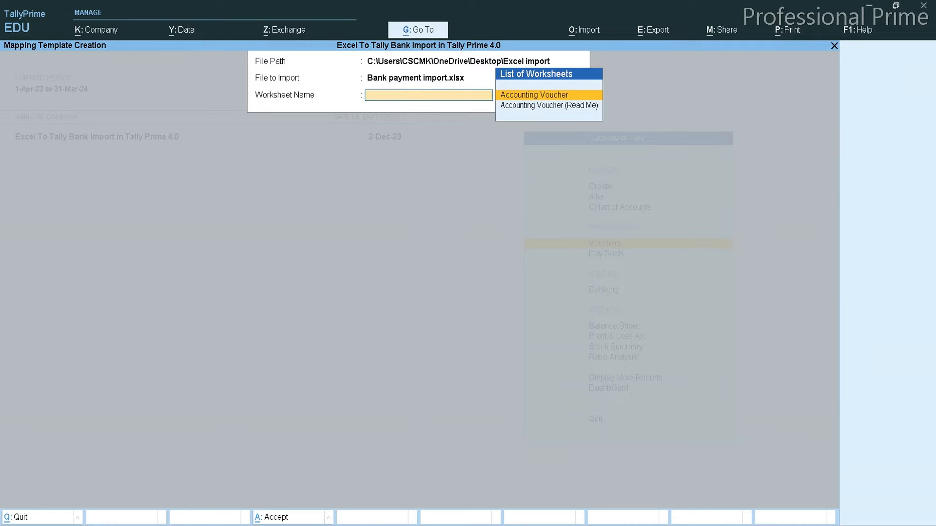
pyautogui.click(577, 525)
pyautogui.press('Return')
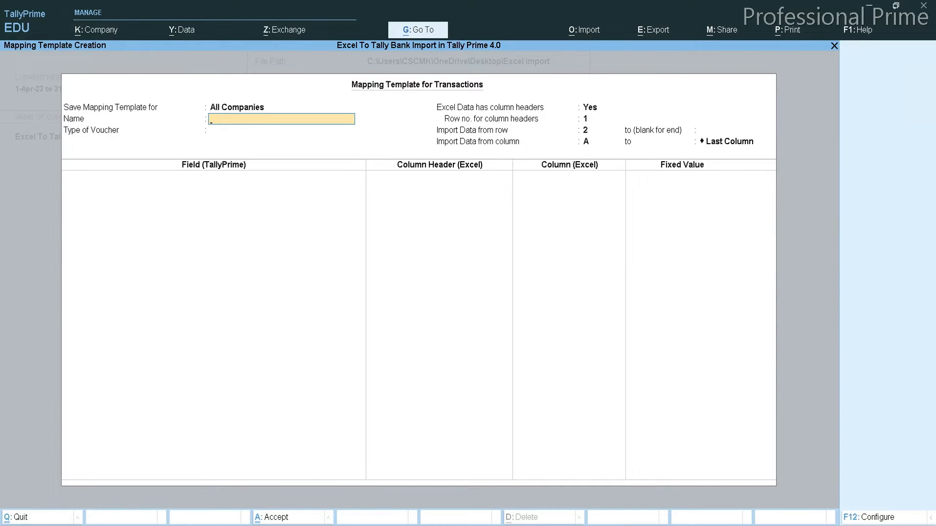
# - Name the mapping template Bank Statement Payment Import and set its type of voucher to Accounting Vouchers
pyautogui.write('Bank Statement Payment import')
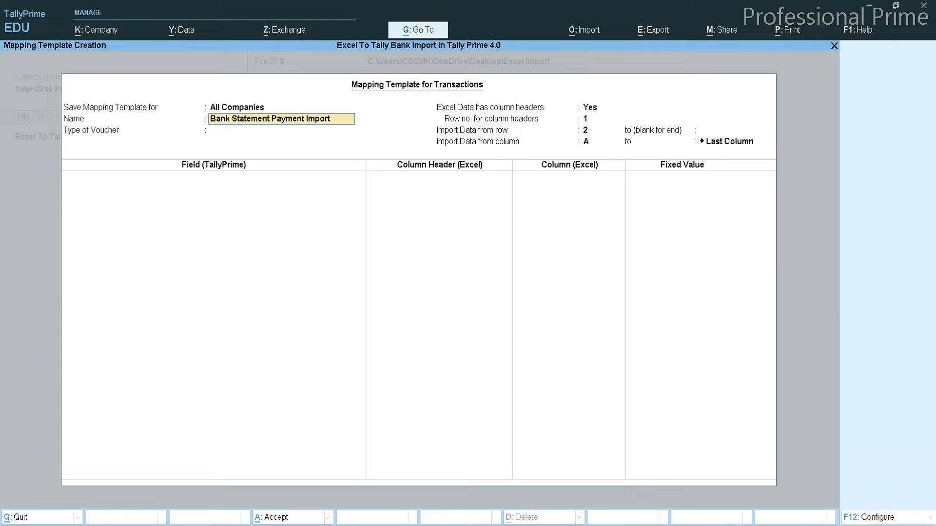
pyautogui.press('Return')
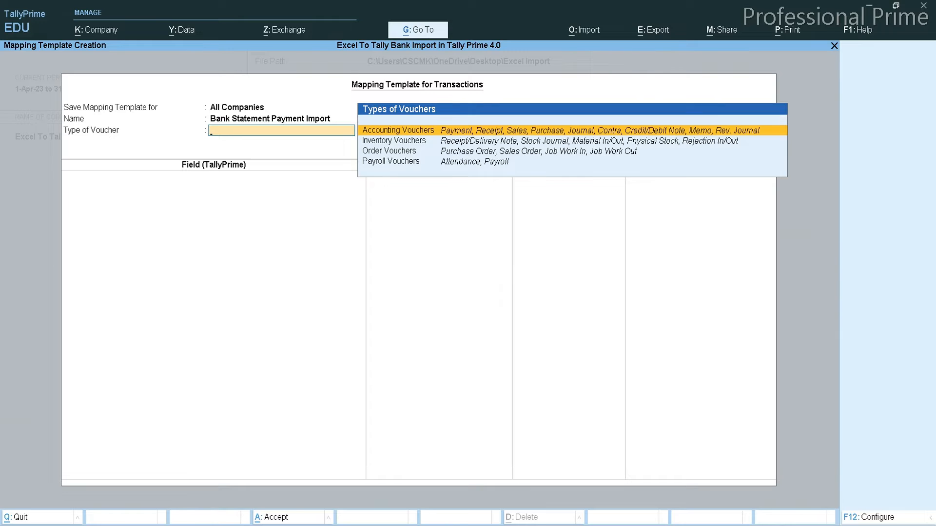
pyautogui.press('Return')
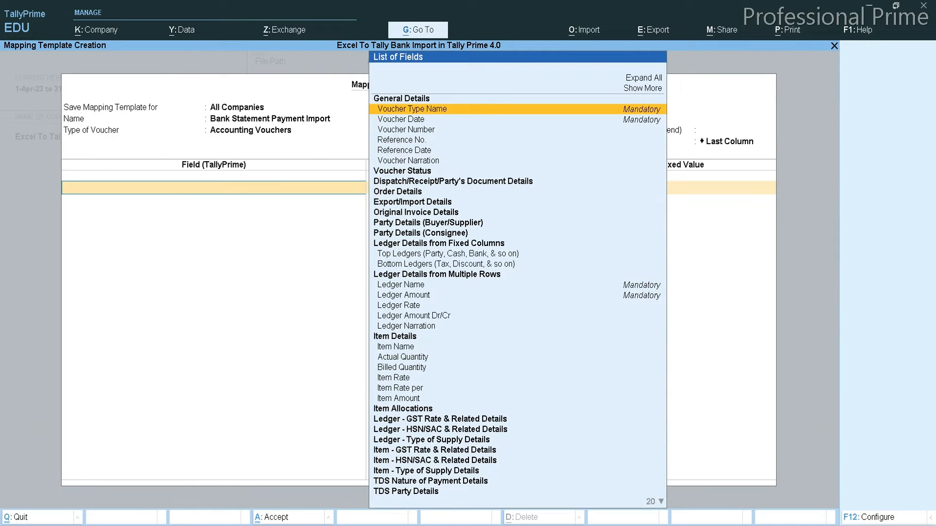
# - Show the additional TallyPrime fields available for mapping and check the column headers in the Excel payment sheet
pyautogui.press('Up')
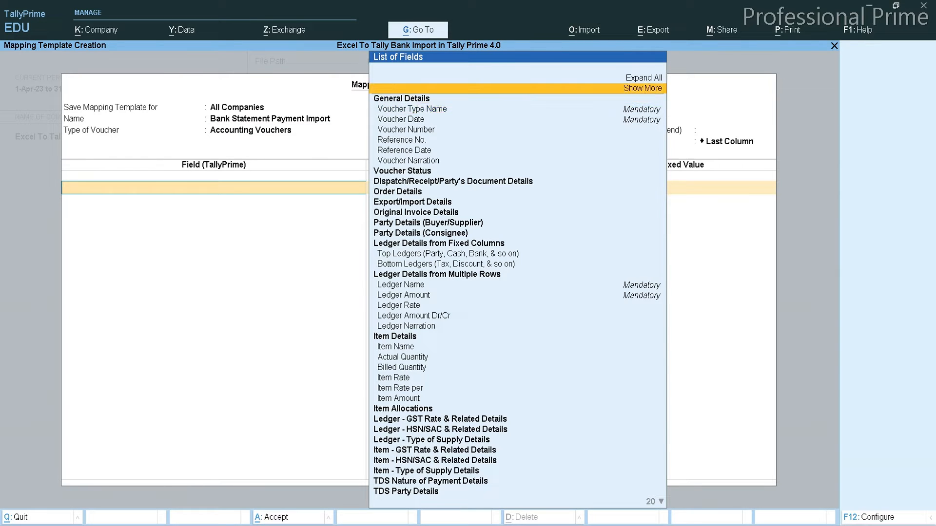
pyautogui.press('Return')
pyautogui.press('Down')
pyautogui.press('Down')
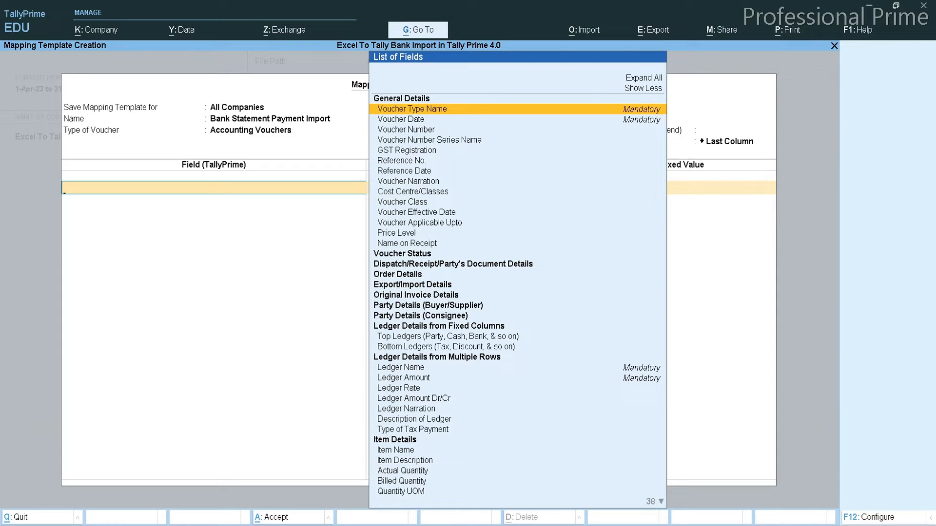
pyautogui.click(577, 524)
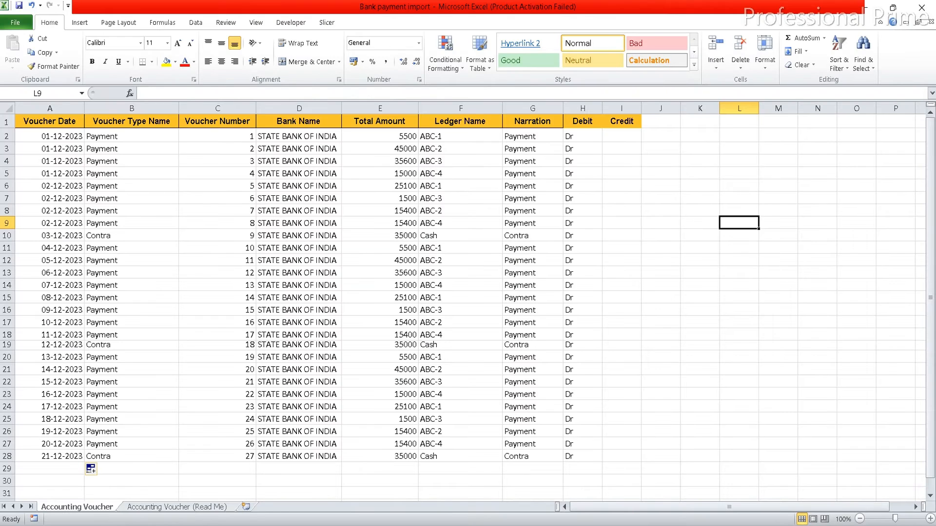
pyautogui.hotkey('alt', 'Tab')
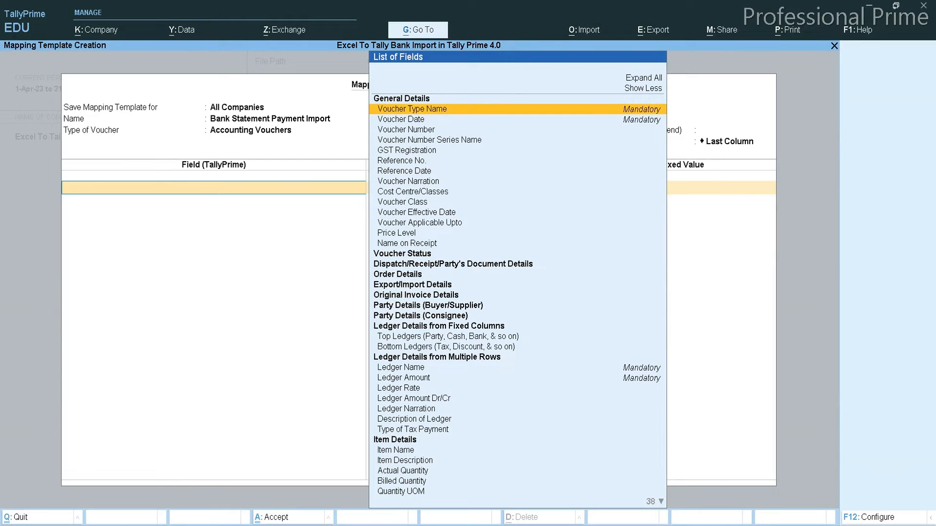
# - Map the Voucher Date field to the Excel column header Voucher Date, checking it against the payment sheet
pyautogui.press('Down')
pyautogui.press('Return')
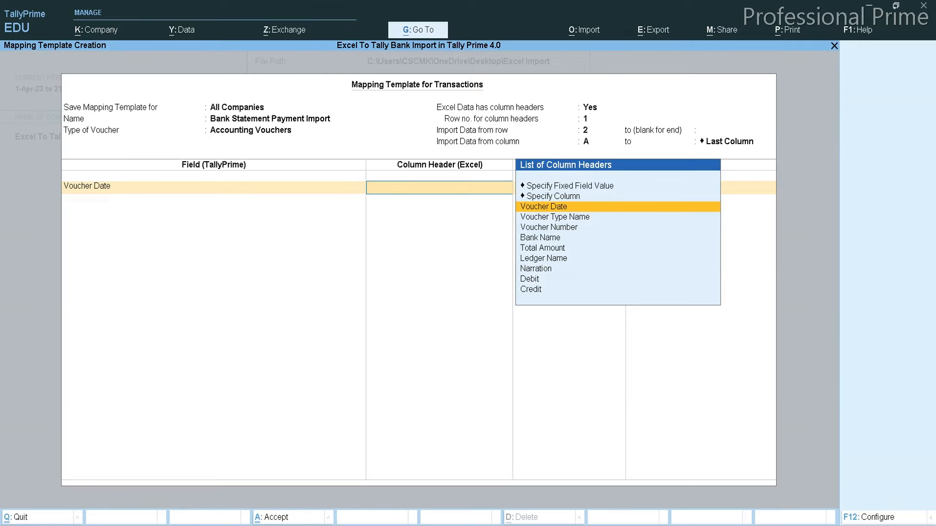
pyautogui.press('BackSpace')
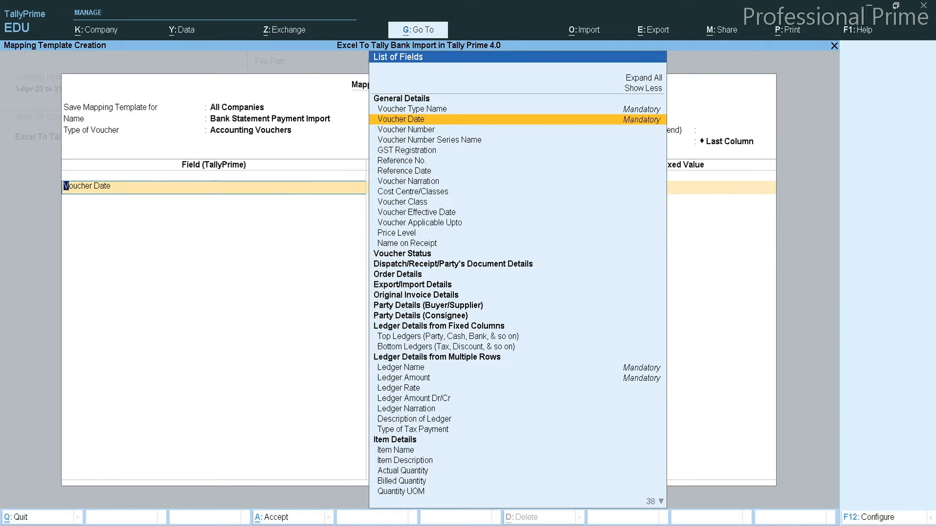
pyautogui.press('Return')
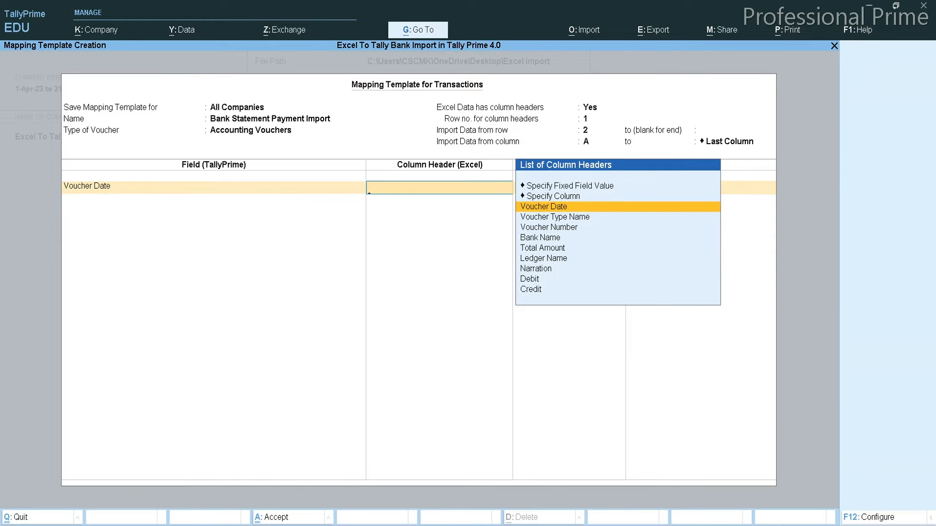
pyautogui.click(577, 524)
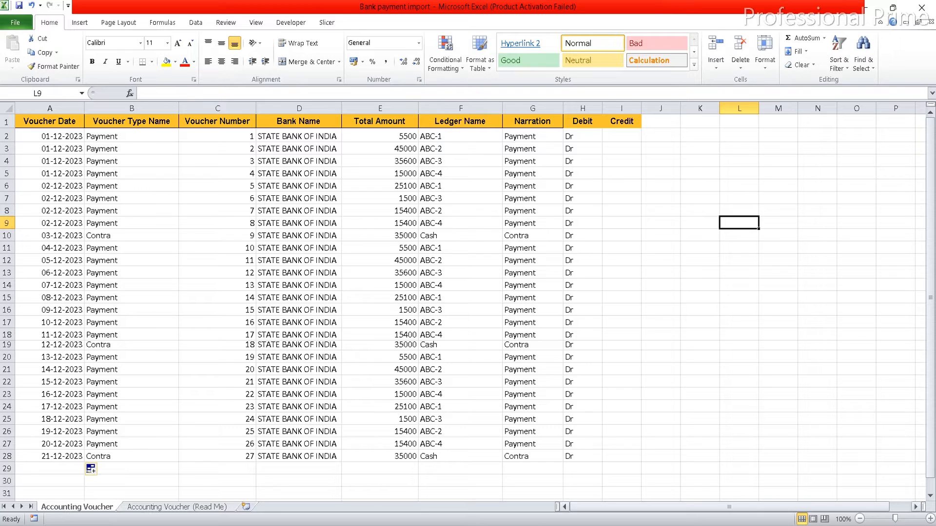
pyautogui.click(602, 525)
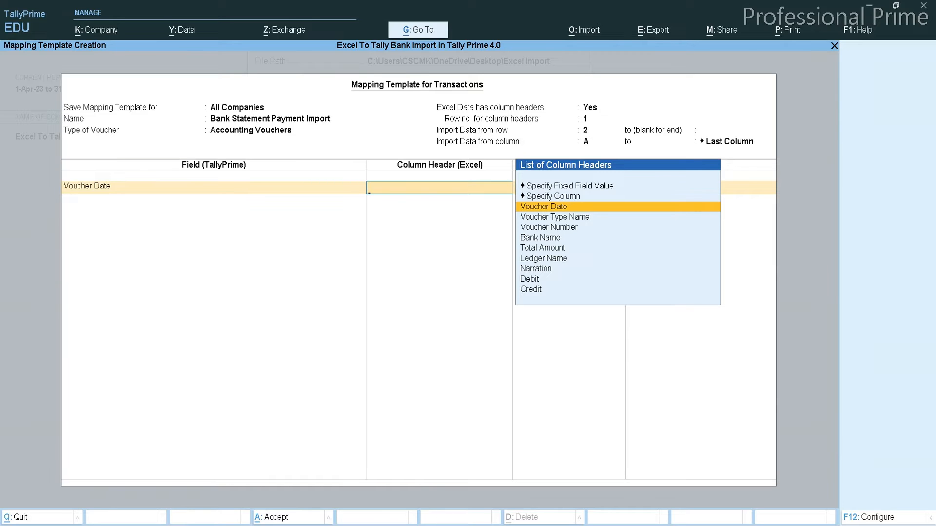
pyautogui.hotkey('alt', 'Tab')
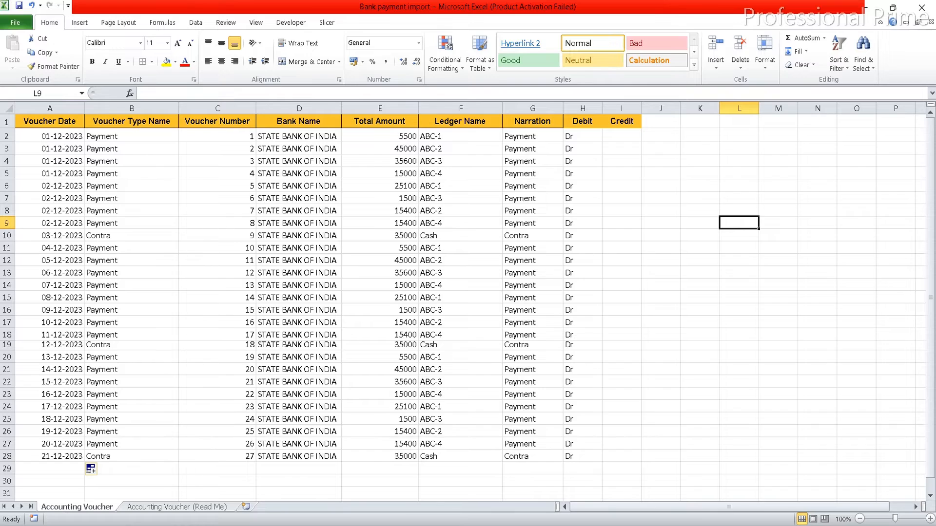
pyautogui.hotkey('alt', 'Tab')
pyautogui.press('Return')
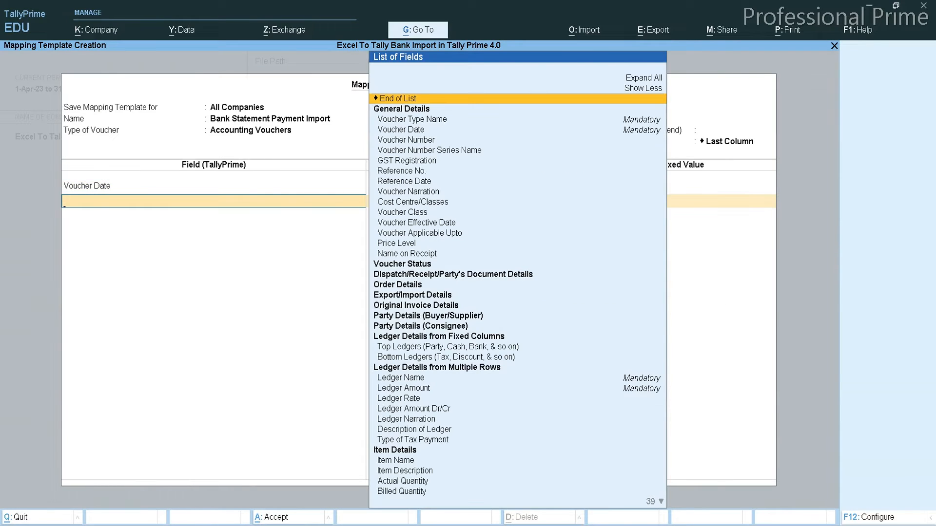
pyautogui.press('BackSpace')
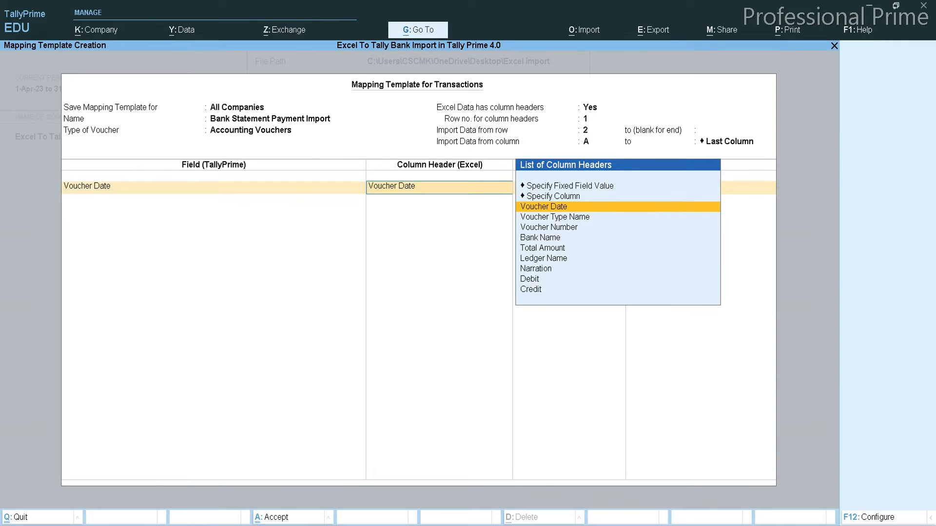
pyautogui.press('Return')
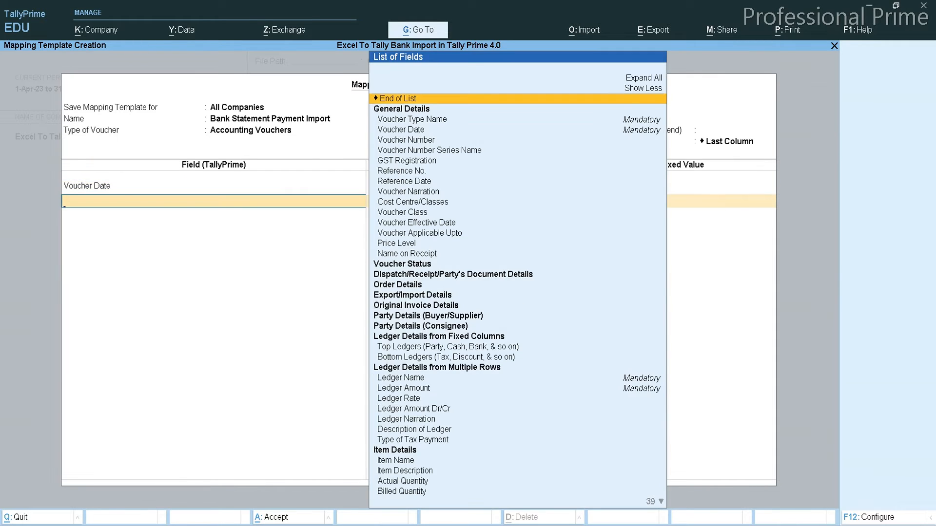
# - Map the Voucher Type Name field to the Excel column header Voucher Type Name, checking it against the payment sheet
pyautogui.hotkey('alt', 'Tab')
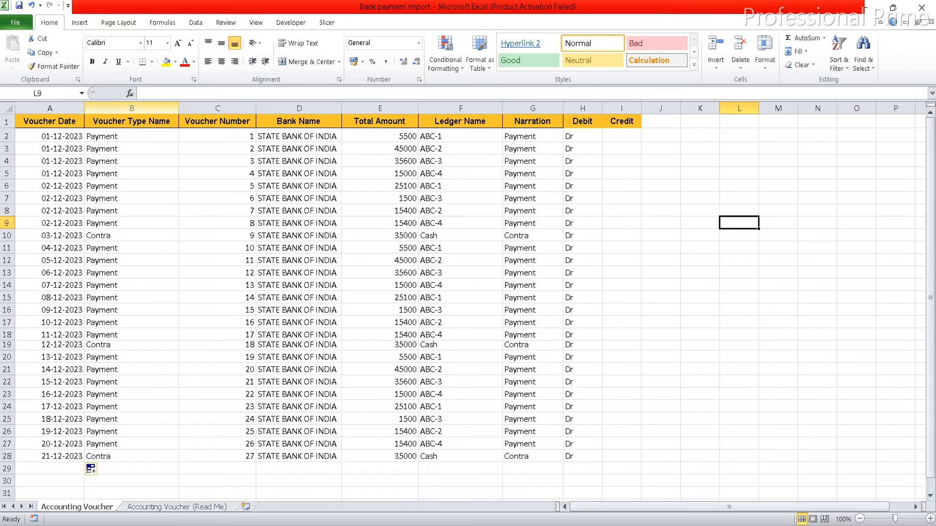
pyautogui.hotkey('alt', 'Tab')
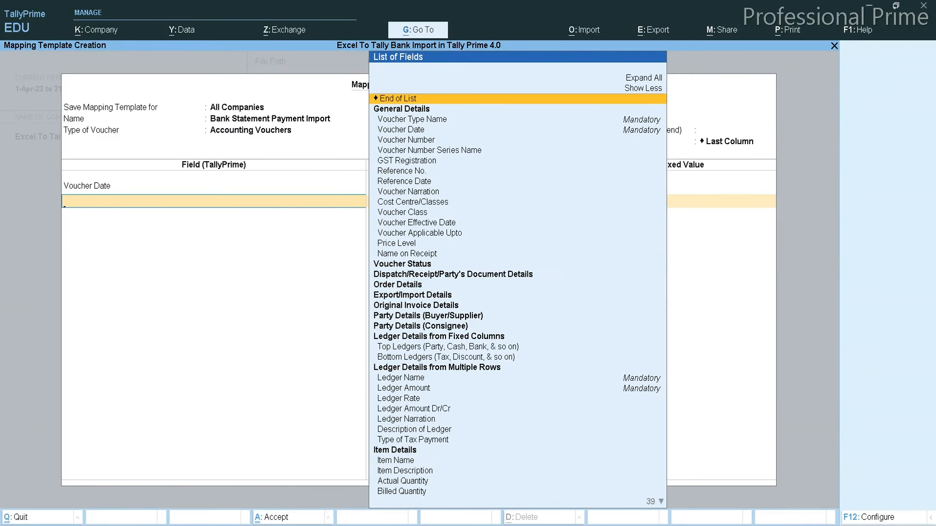
pyautogui.press('Down')
pyautogui.press('Return')
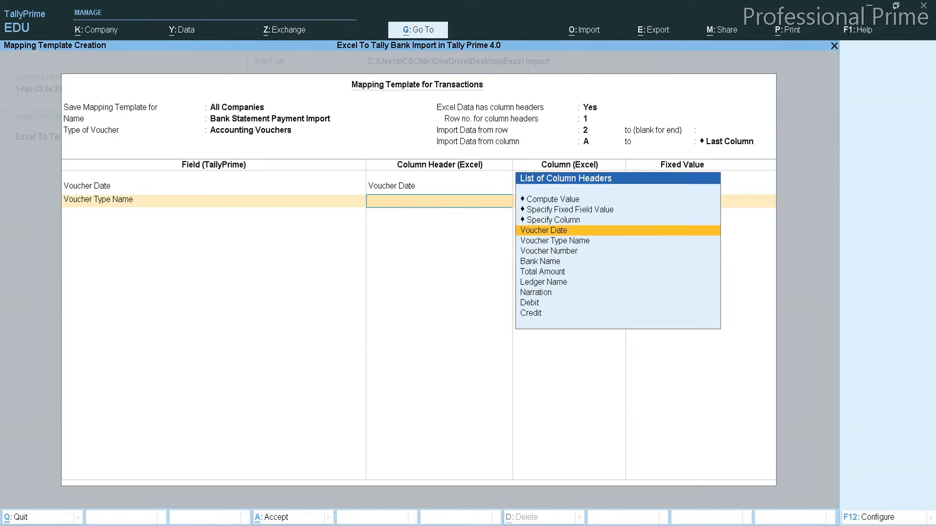
pyautogui.press('Down')
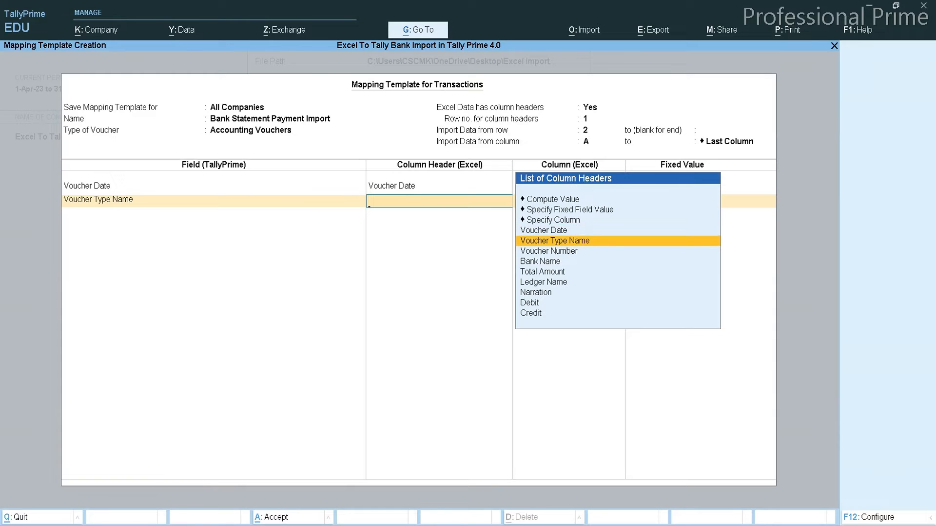
pyautogui.press('Return')
# - Look through the TallyPrime field list from the general details to the ledger details from multiple rows
pyautogui.press('Down')
pyautogui.press('Down')
pyautogui.press('Down')
pyautogui.press('Down')
pyautogui.press('Down')
pyautogui.press('Down')
pyautogui.press('Down')
pyautogui.press('Down')
pyautogui.press('Down')
pyautogui.press('Down')
pyautogui.press('Down')
pyautogui.press('Down')
pyautogui.press('Down')
pyautogui.press('Down')
pyautogui.press('Down')
pyautogui.press('Down')
pyautogui.press('Down')
pyautogui.press('Down')
pyautogui.press('Down')
pyautogui.press('Down')
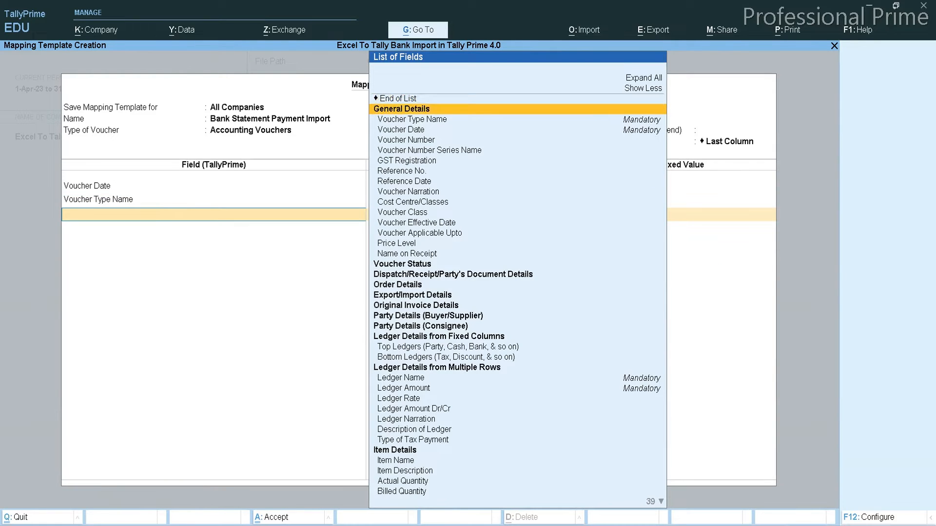
pyautogui.press('Up')
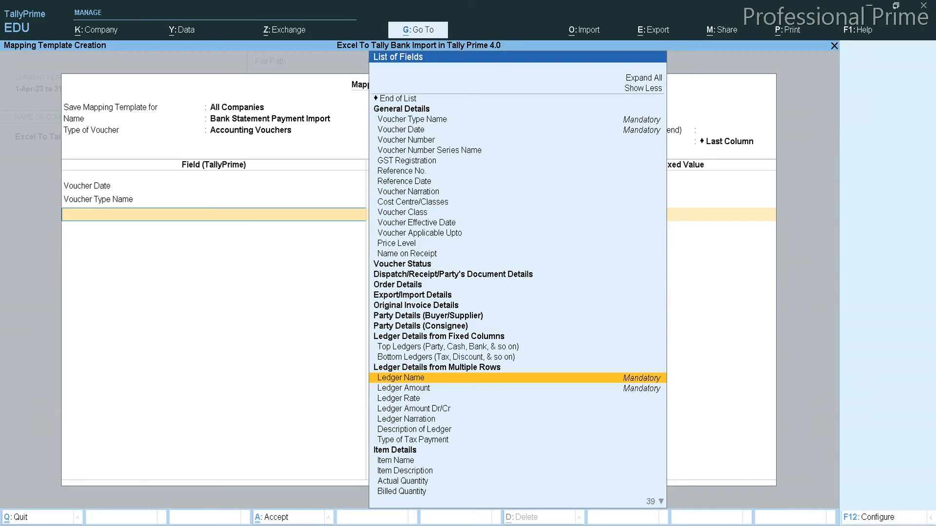
pyautogui.press('Up')
pyautogui.press('Up')
pyautogui.press('Up')
pyautogui.press('Up')
pyautogui.press('Up')
pyautogui.press('Up')
pyautogui.press('Up')
pyautogui.press('Up')
pyautogui.press('Up')
pyautogui.press('Up')
pyautogui.press('Up')
pyautogui.press('Up')
pyautogui.press('Up')
pyautogui.press('Up')
pyautogui.press('Up')
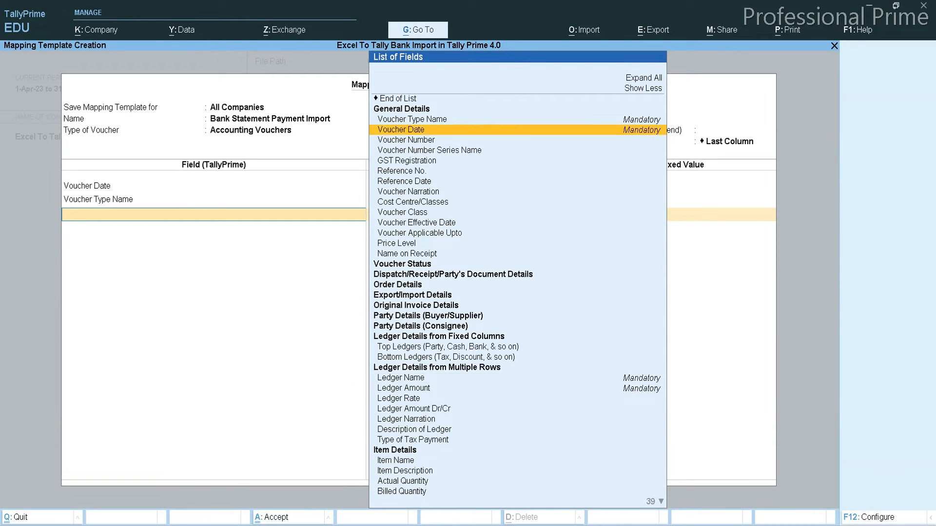
# - Map the Voucher Number field to the Excel column header Voucher Number
pyautogui.press('Down')
pyautogui.press('Return')
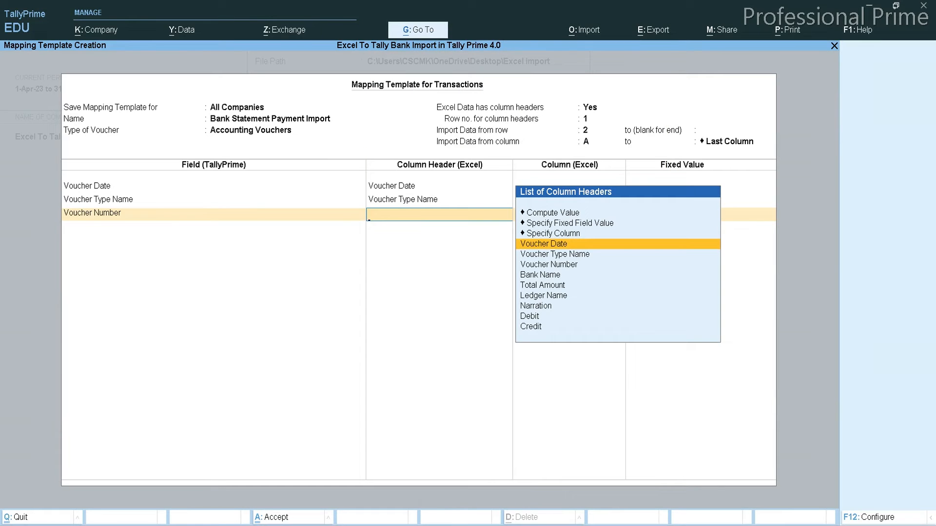
pyautogui.press('Down')
pyautogui.press('Down')
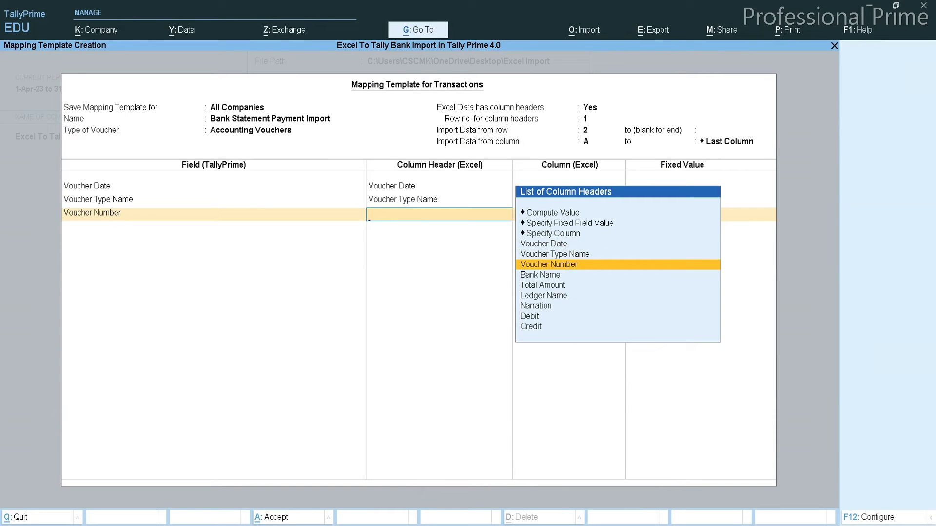
pyautogui.press('Return')
# - Map the Voucher Narration field to the Excel column header Narration, checking the headers in the payment sheet
pyautogui.hotkey('alt', 'Tab')
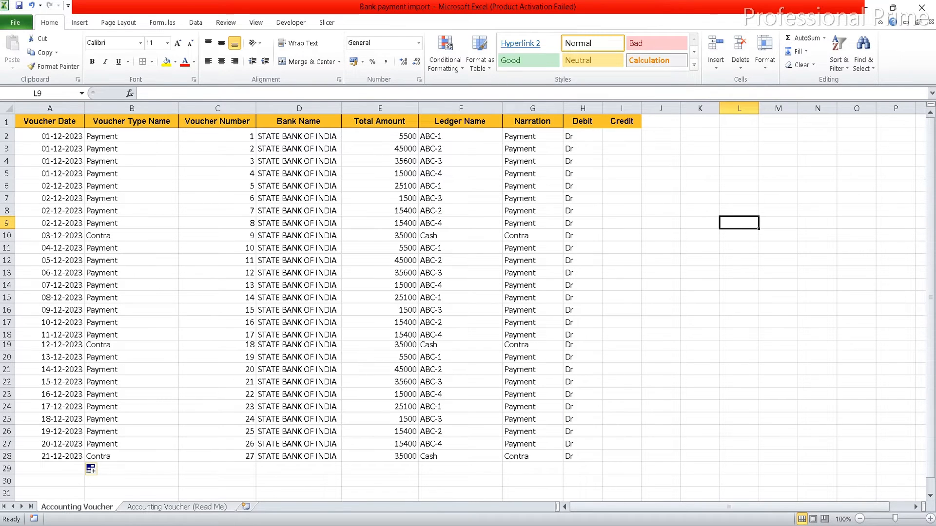
pyautogui.hotkey('alt', 'Tab')
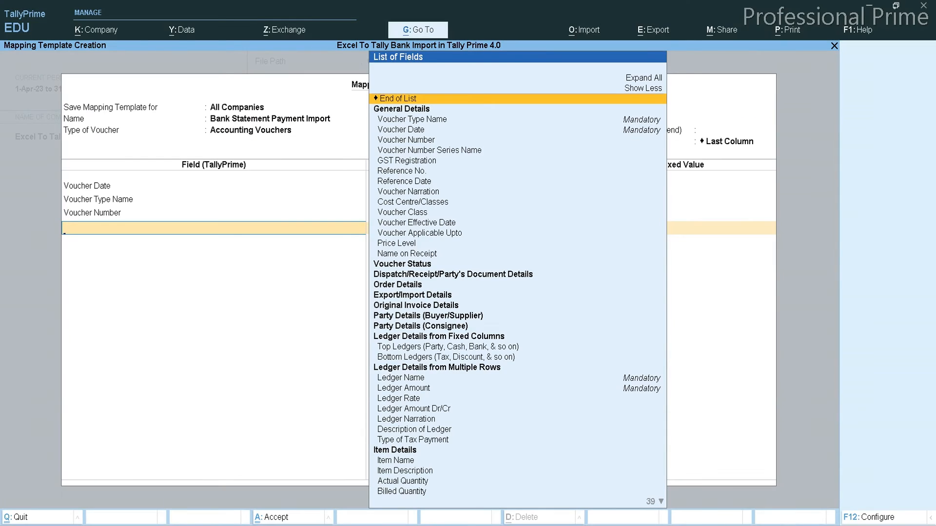
pyautogui.press('Down')
pyautogui.press('Down')
pyautogui.press('Down')
pyautogui.press('Down')
pyautogui.press('Down')
pyautogui.press('Down')
pyautogui.press('Down')
pyautogui.press('Down')
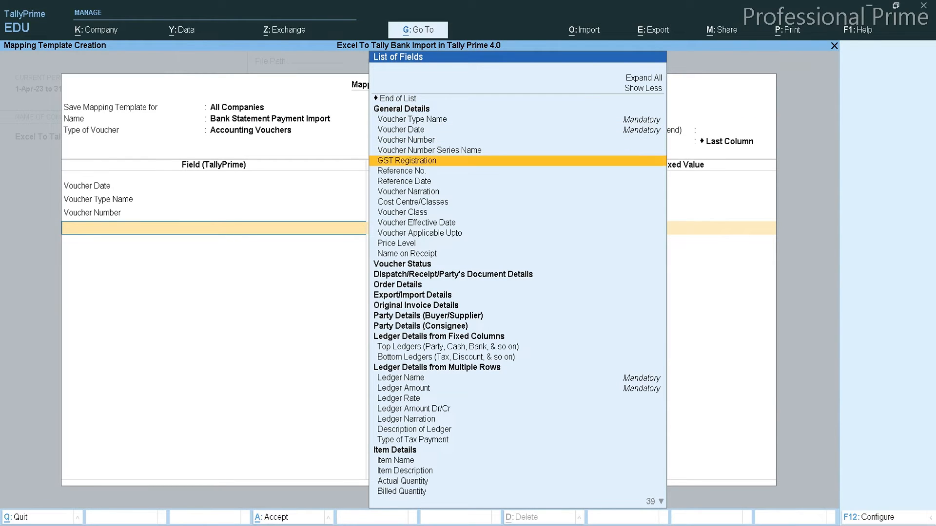
pyautogui.press('Down')
pyautogui.press('Return')
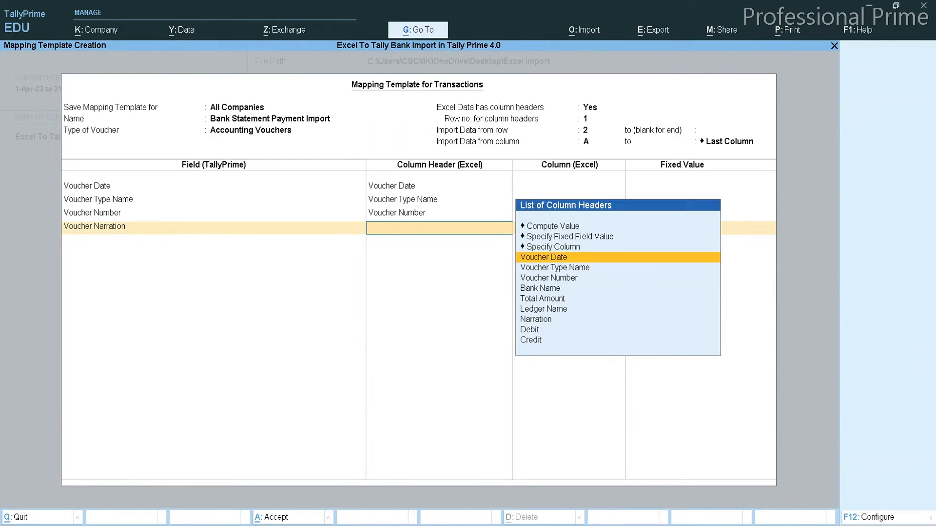
pyautogui.press('Down')
pyautogui.press('Down')
pyautogui.press('Down')
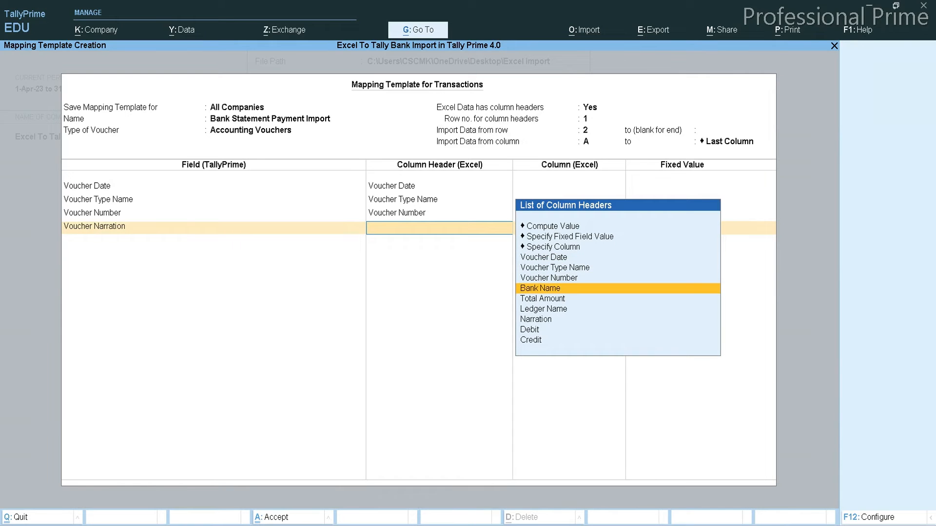
pyautogui.press('Down')
pyautogui.press('Down')
pyautogui.press('Down')
pyautogui.press('Return')
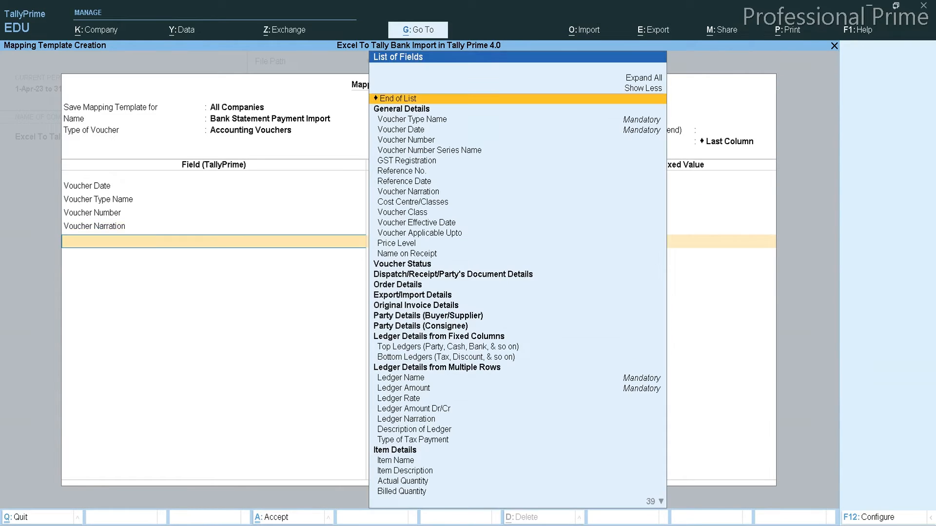
pyautogui.press('BackSpace')
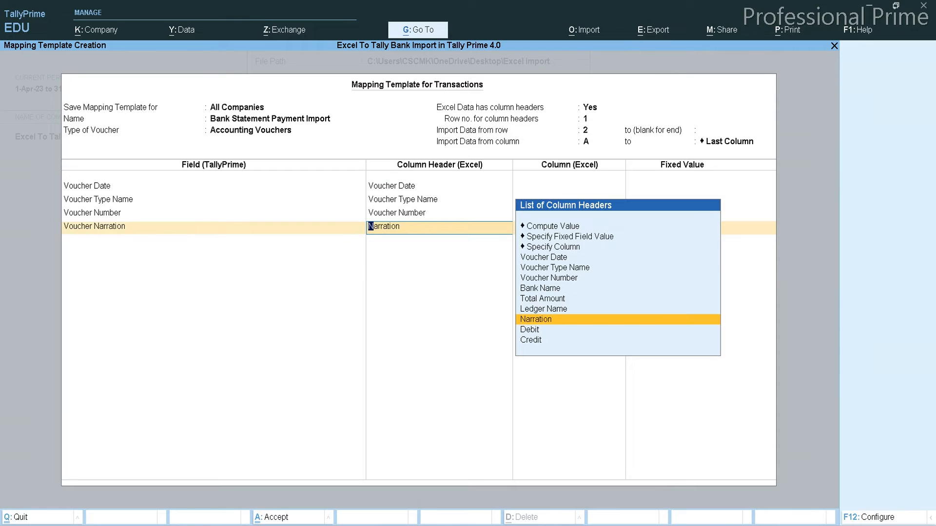
pyautogui.press('Return')
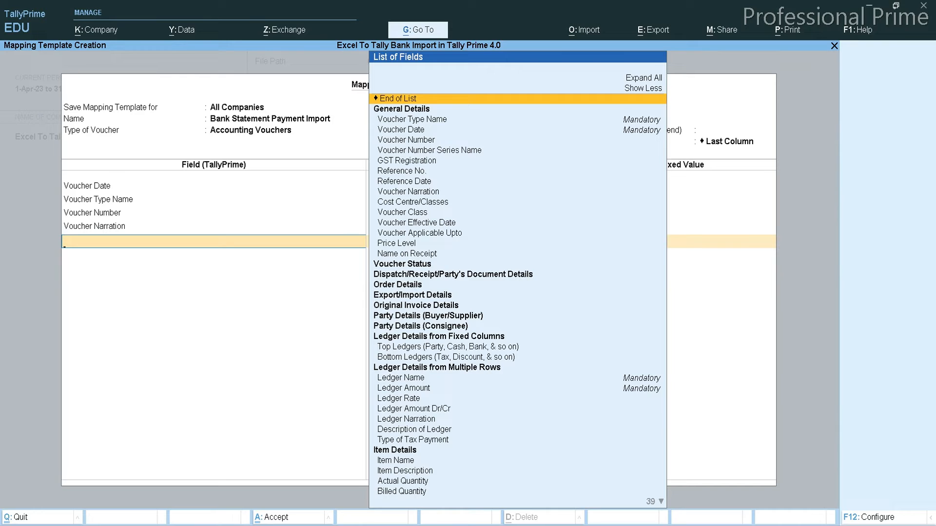
# - Add Top Ledgers (Party, Cash, Bank, & so on) and map its Ledger Name to the Excel column header Bank Name
pyautogui.hotkey('alt', 'Tab')
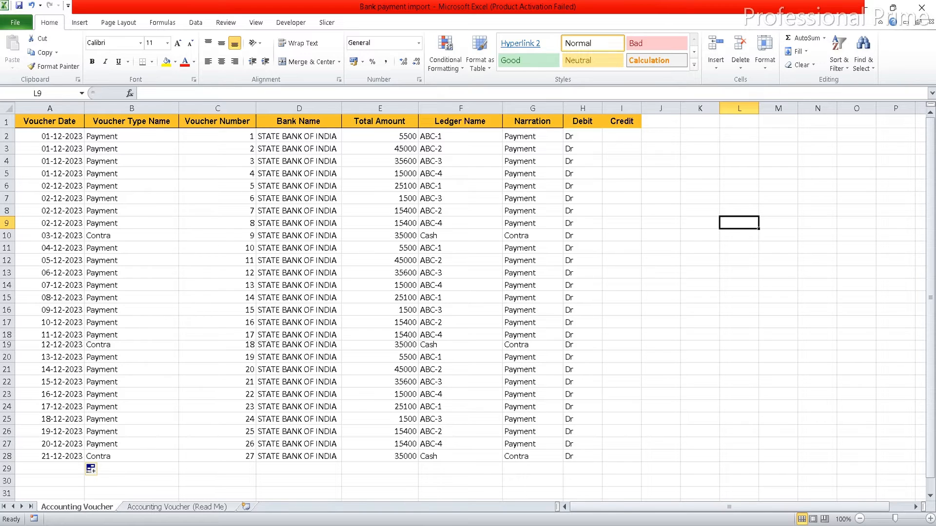
pyautogui.hotkey('alt', 'Tab')
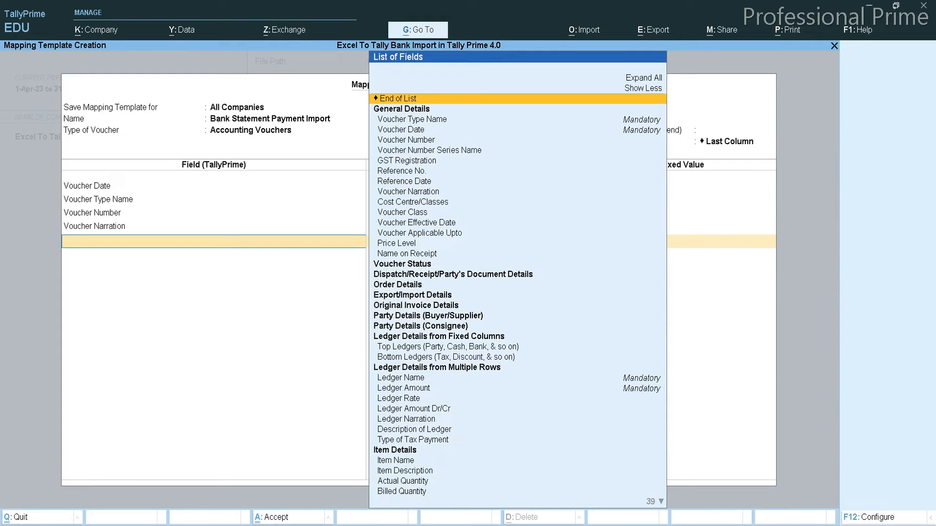
pyautogui.click(448, 347)
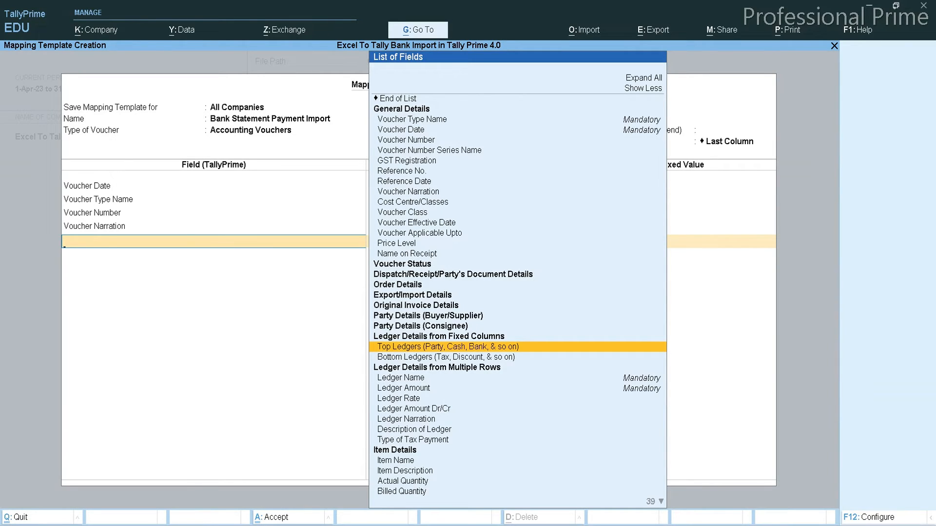
pyautogui.press('Return')
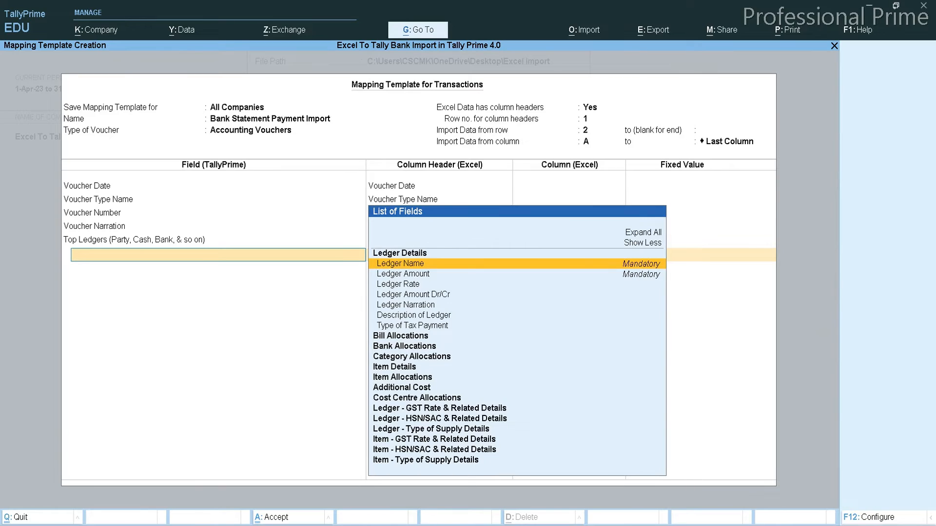
pyautogui.press('Return')
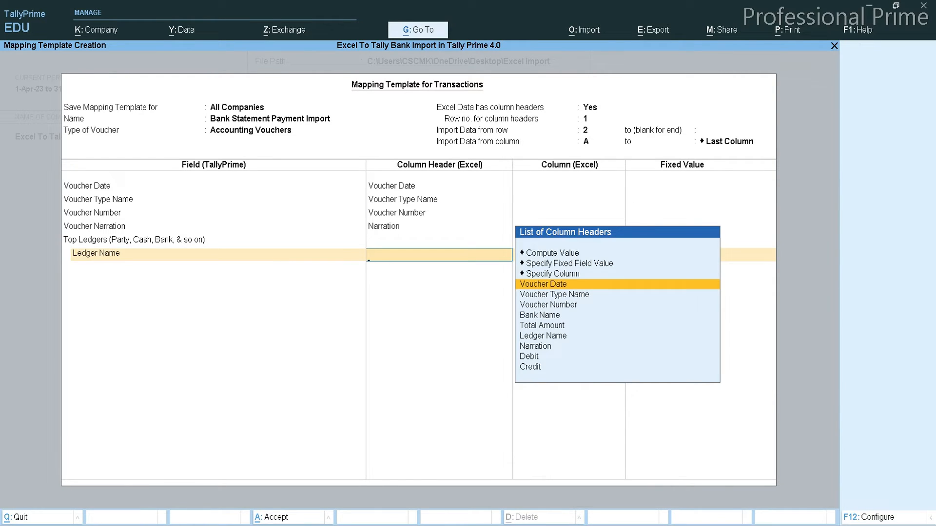
pyautogui.hotkey('alt', 'Tab')
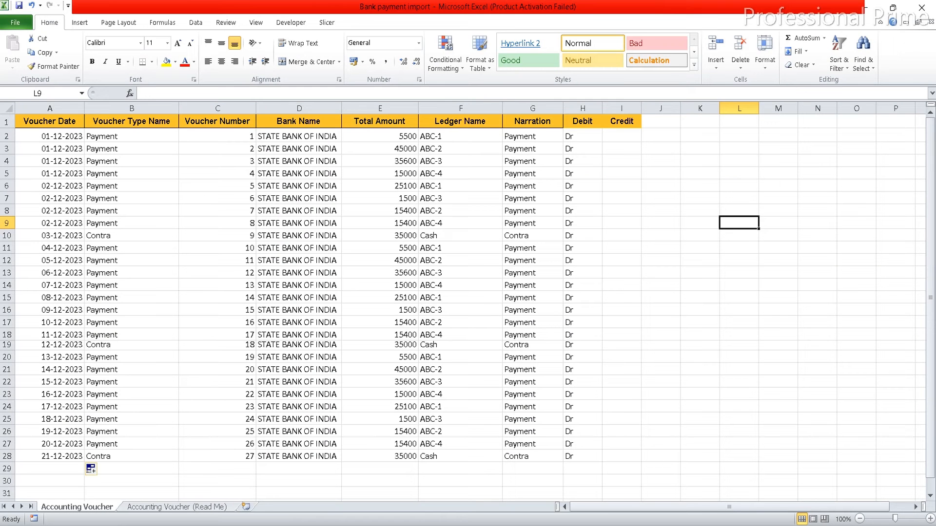
pyautogui.hotkey('alt', 'Tab')
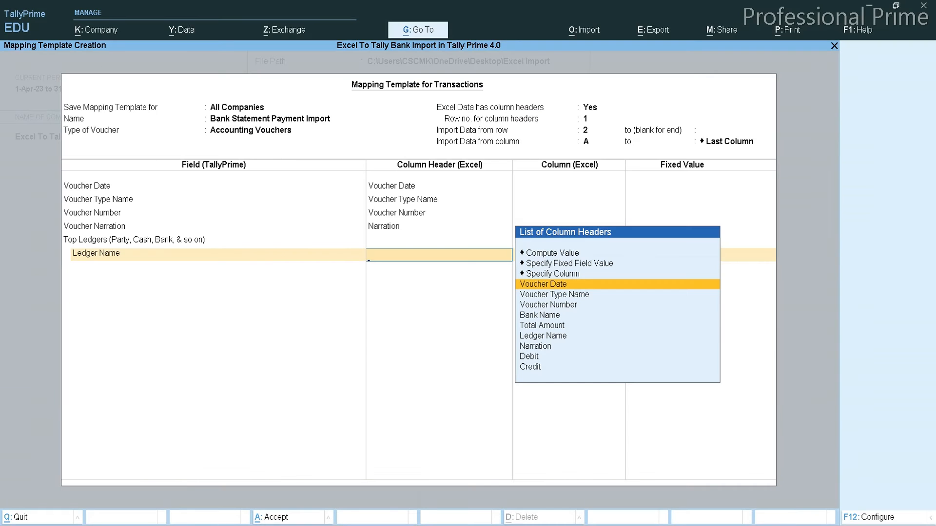
pyautogui.press('Down')
pyautogui.press('Down')
pyautogui.press('Down')
pyautogui.press('Return')
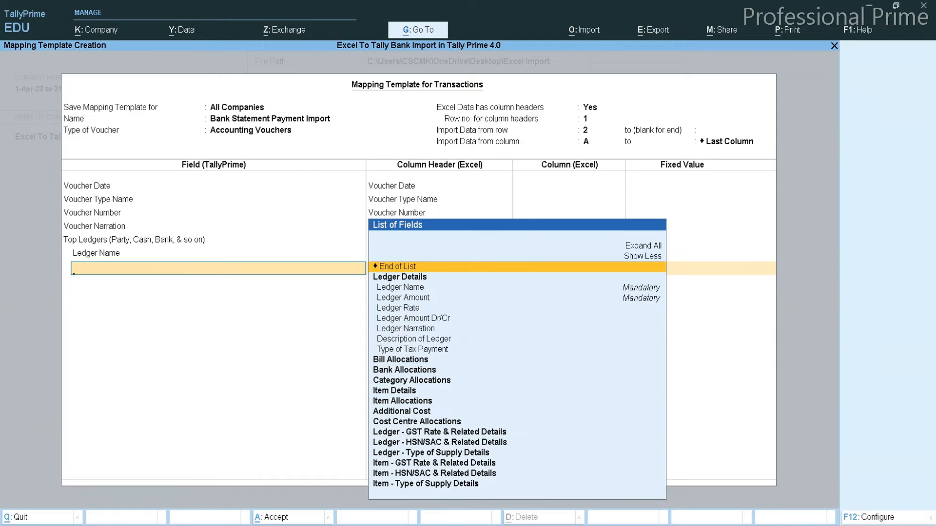
# - Map the Top Ledgers' Ledger Amount to the Excel column header Total Amount and end the Top Ledgers field list
pyautogui.press('Down')
pyautogui.press('Down')
pyautogui.press('Return')
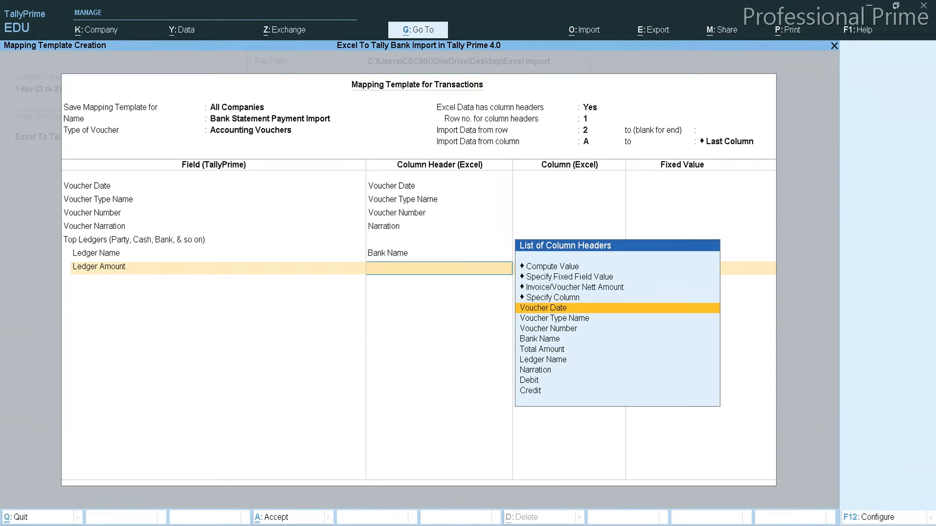
pyautogui.hotkey('alt', 'Tab')
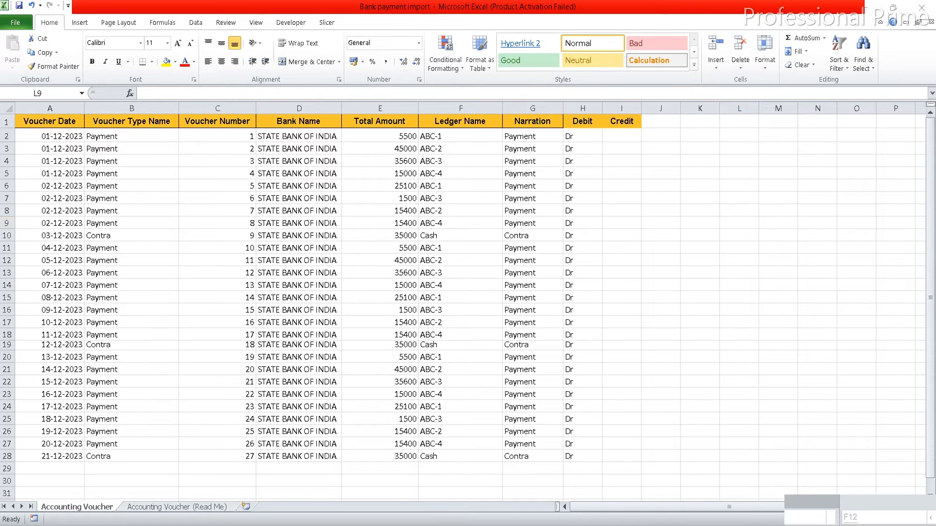
pyautogui.hotkey('alt', 'Tab')
pyautogui.press('Down')
pyautogui.press('Down')
pyautogui.press('Down')
pyautogui.press('Down')
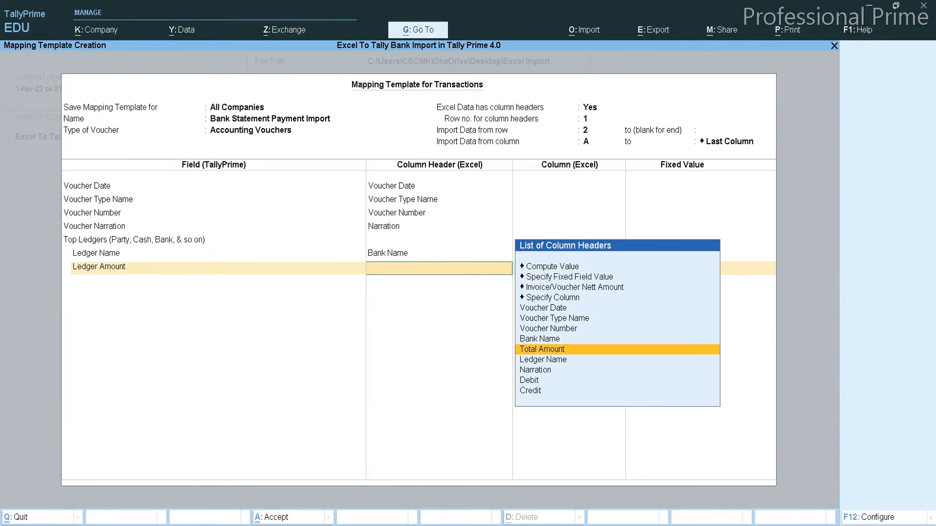
pyautogui.press('Return')
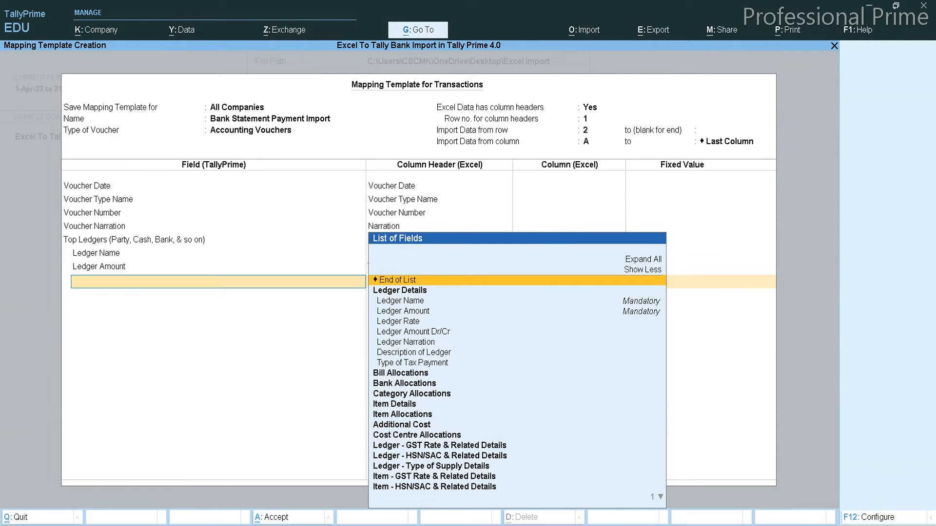
pyautogui.press('Return')
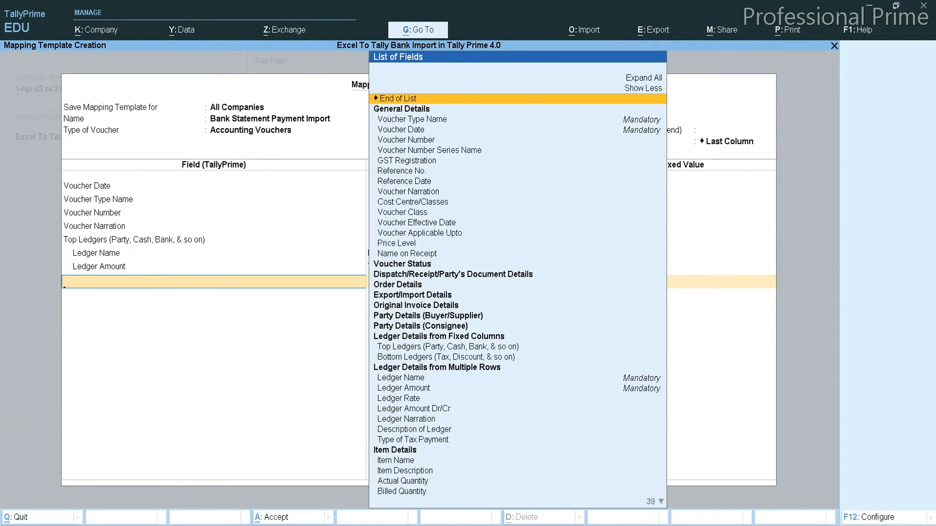
# - Add Bottom Ledgers (Tax, Discount, & so on) and map its Ledger Name to the Excel column header Ledger Name
pyautogui.press('Down')
pyautogui.press('Down')
pyautogui.press('Down')
pyautogui.press('Down')
pyautogui.press('Down')
pyautogui.press('Down')
pyautogui.press('Down')
pyautogui.press('Down')
pyautogui.press('Down')
pyautogui.press('Down')
pyautogui.press('Down')
pyautogui.press('Down')
pyautogui.press('Down')
pyautogui.press('Down')
pyautogui.press('Down')
pyautogui.press('Down')
pyautogui.press('Down')
pyautogui.press('Down')
pyautogui.press('Down')
pyautogui.press('Down')
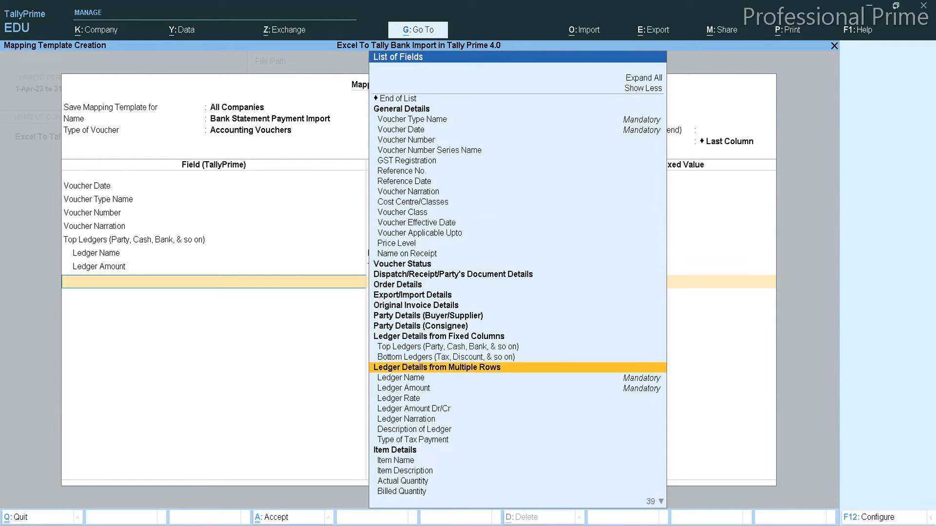
pyautogui.press('Up')
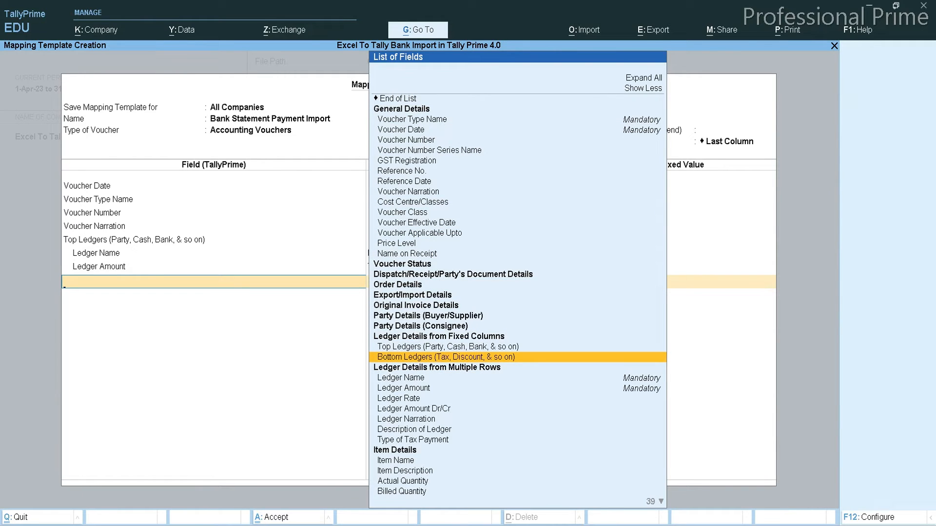
pyautogui.press('Return')
pyautogui.press('Return')
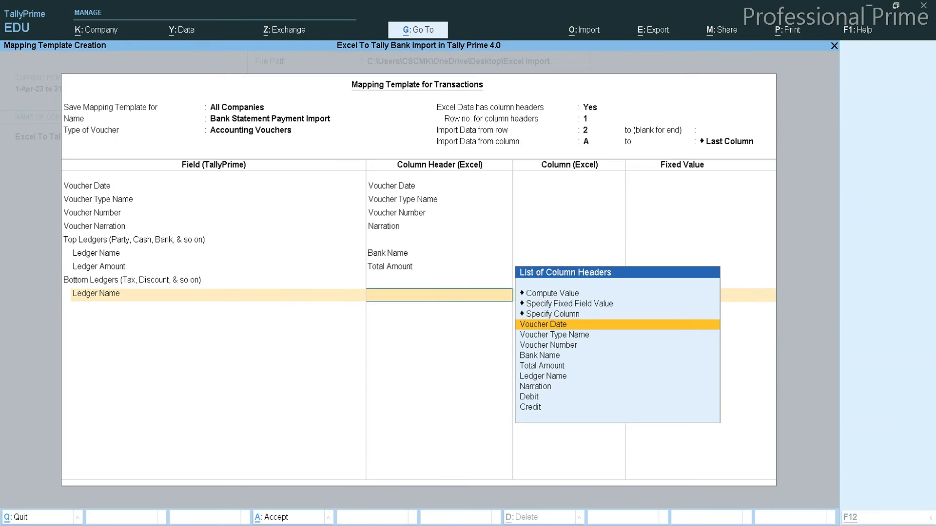
pyautogui.hotkey('alt', 'Tab')
pyautogui.hotkey('alt', 'Tab')
pyautogui.press('Down')
pyautogui.press('Down')
pyautogui.press('Down')
pyautogui.press('Down')
pyautogui.press('Down')
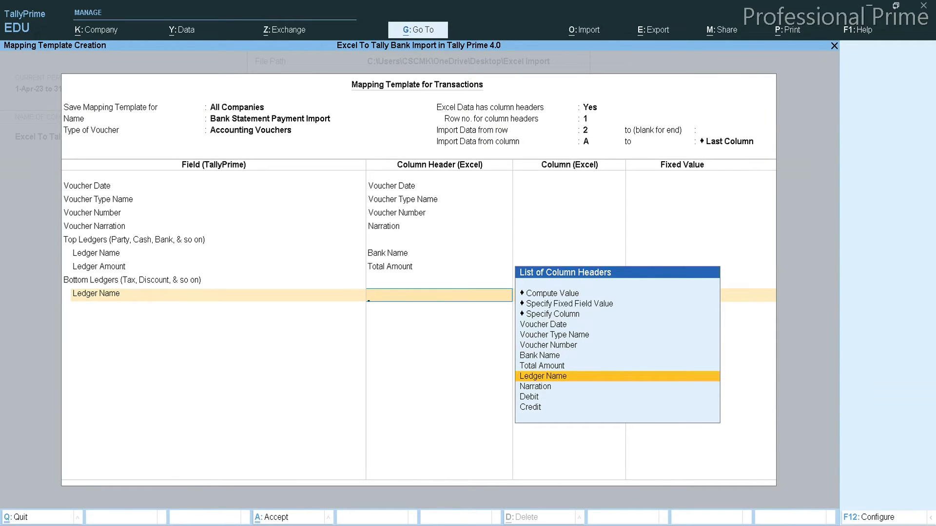
pyautogui.press('Return')
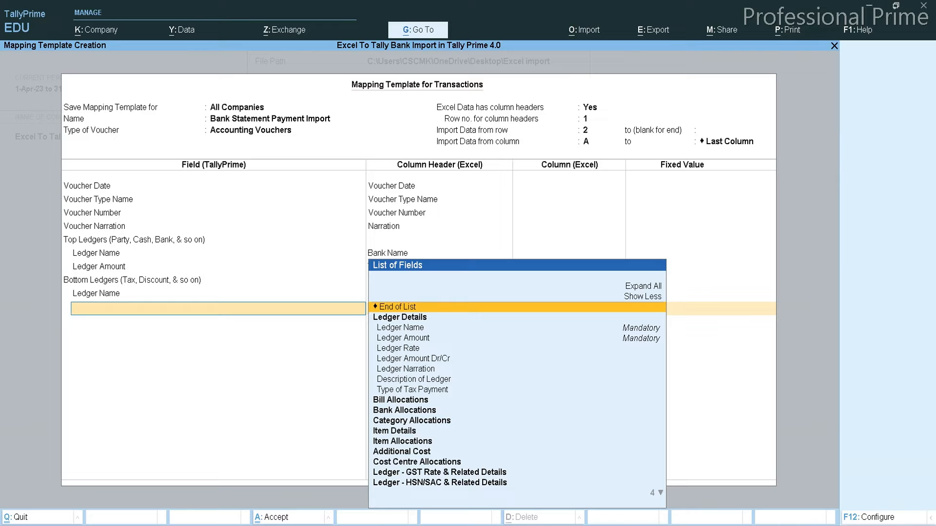
# - Return to the Top Ledgers fields and add Ledger Amount Dr/Cr after Ledger Amount
pyautogui.press('BackSpace')
pyautogui.press('BackSpace')
pyautogui.press('BackSpace')
pyautogui.press('BackSpace')
pyautogui.press('BackSpace')
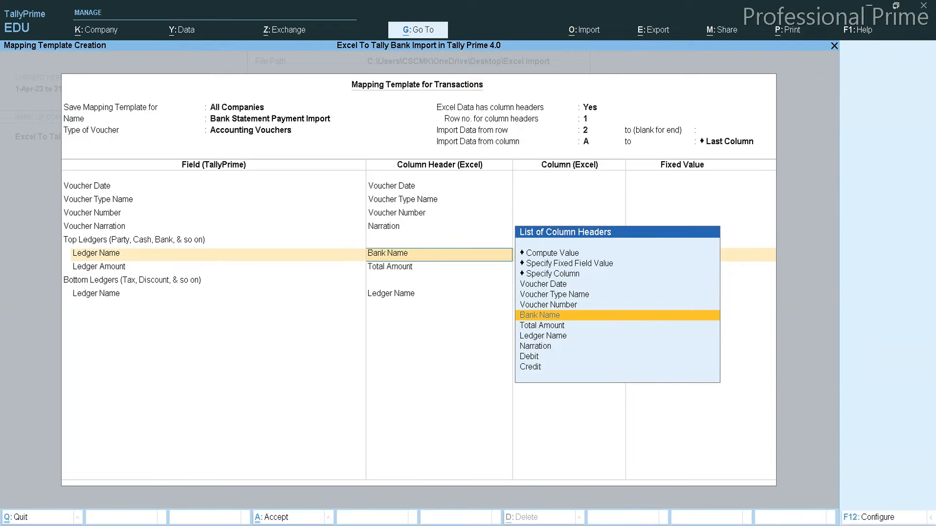
pyautogui.press('Return')
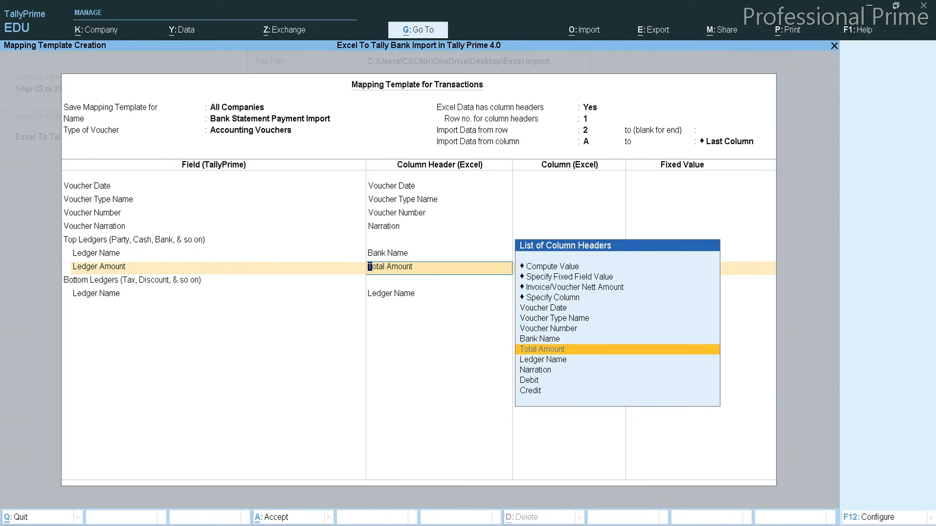
pyautogui.press('Return')
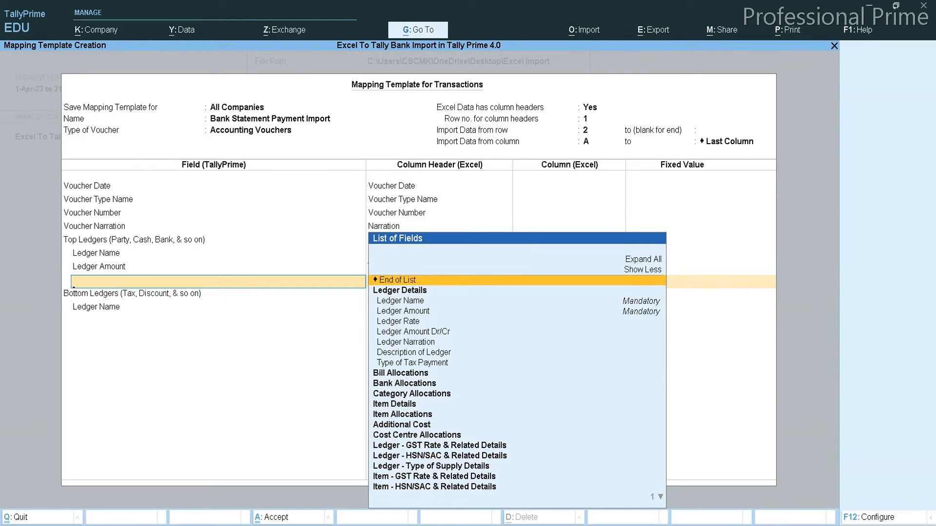
pyautogui.press('Down')
pyautogui.press('Down')
pyautogui.press('Down')
pyautogui.press('Down')
pyautogui.press('Down')
pyautogui.press('Return')
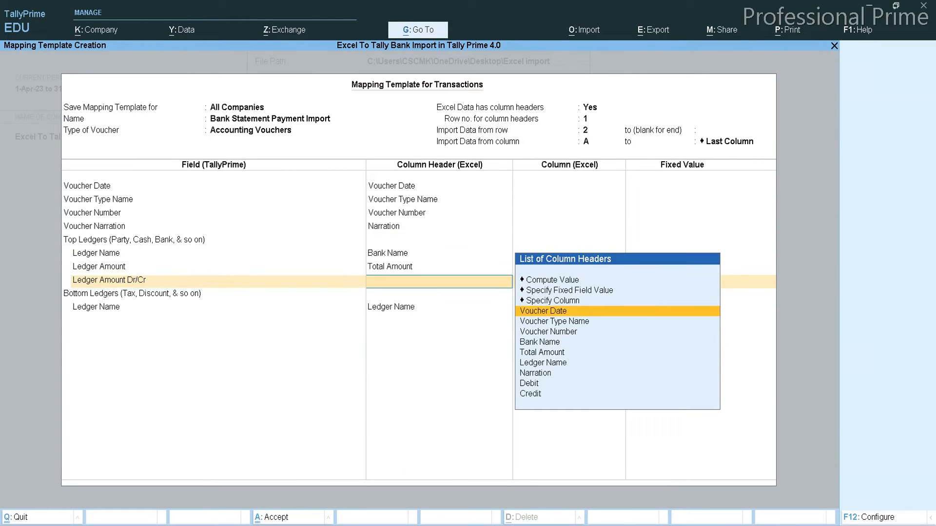
# - Map the Top Ledgers' Ledger Amount Dr/Cr to the column header Credit, checking the reference mapping and the Excel sheet, and end that field list
pyautogui.press('Down')
pyautogui.press('Down')
pyautogui.press('Down')
pyautogui.press('Down')
pyautogui.press('Down')
pyautogui.press('Down')
pyautogui.press('Down')
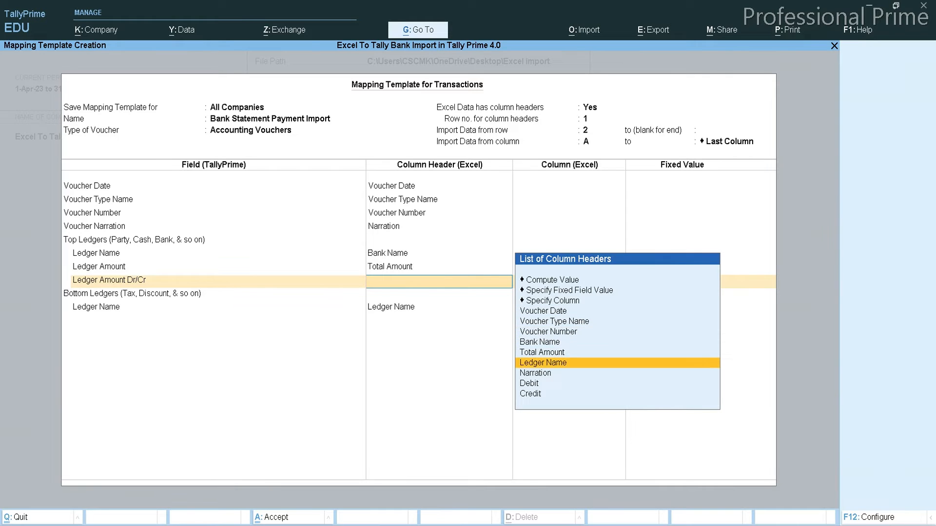
pyautogui.hotkey('alt', 'Tab')
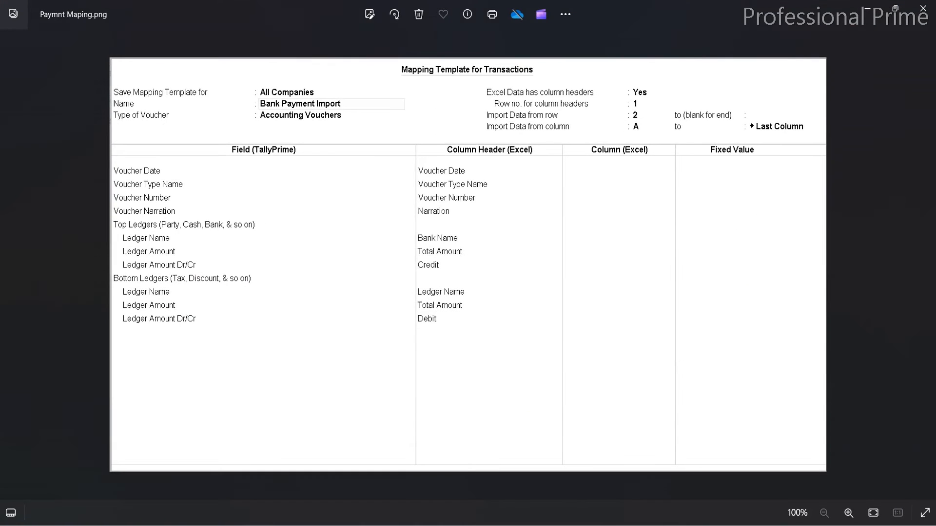
pyautogui.hotkey('alt', 'Tab')
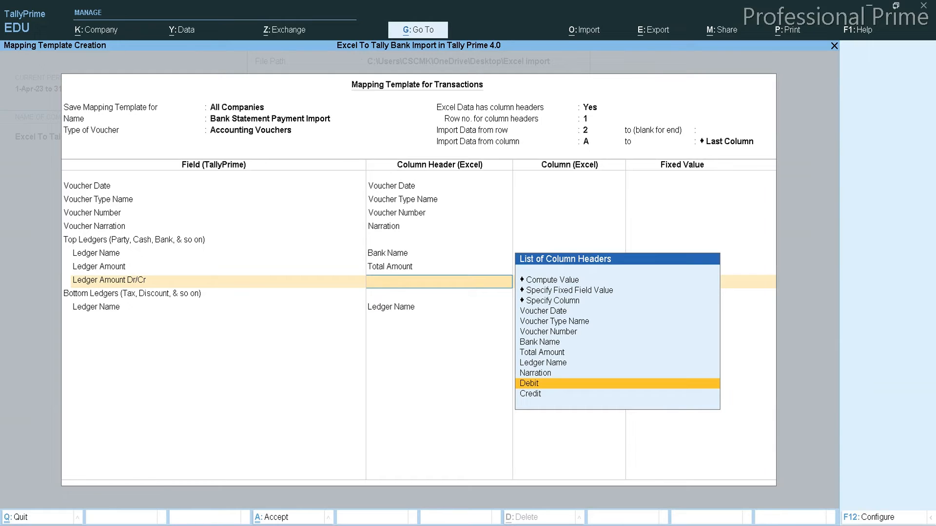
pyautogui.hotkey('alt', 'Tab')
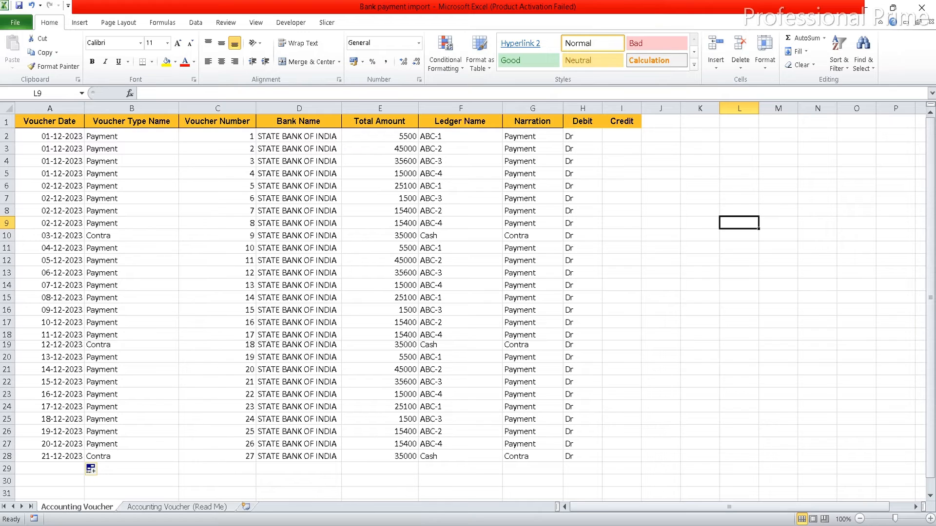
pyautogui.hotkey('alt', 'Tab')
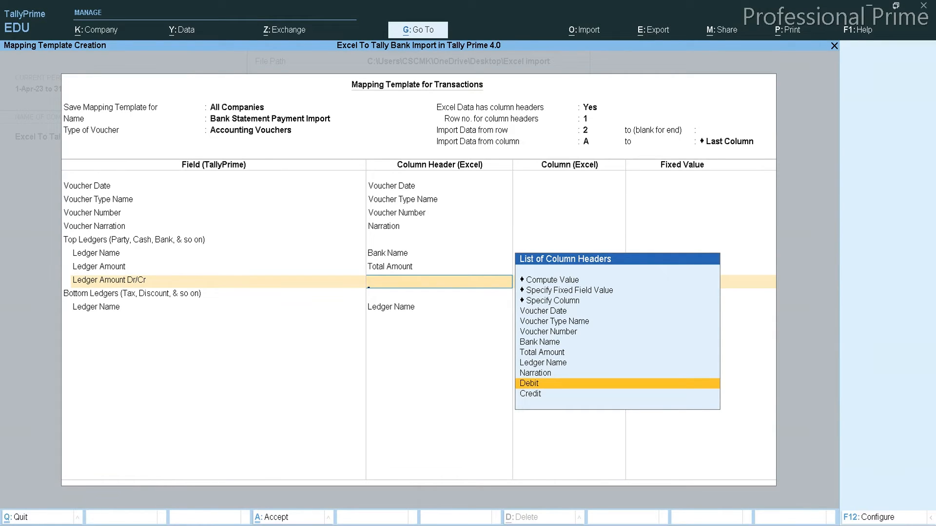
pyautogui.press('Down')
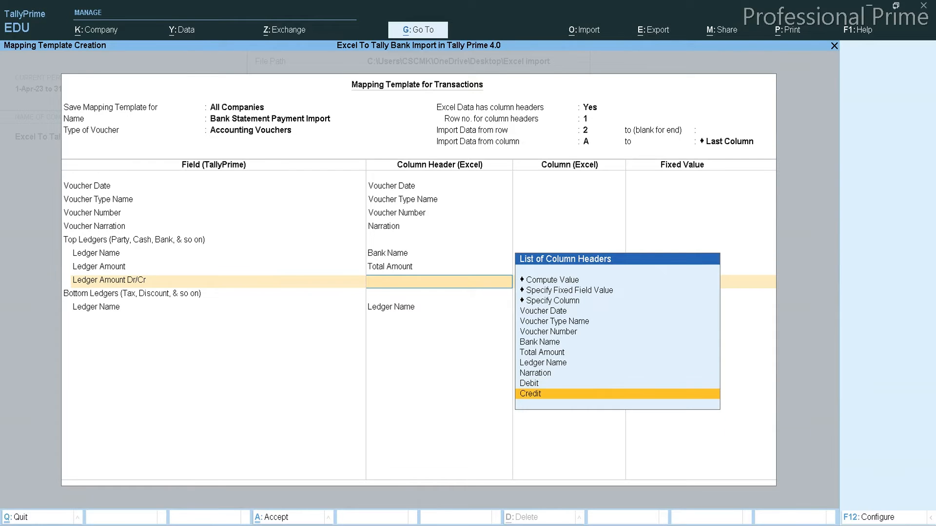
pyautogui.press('Return')
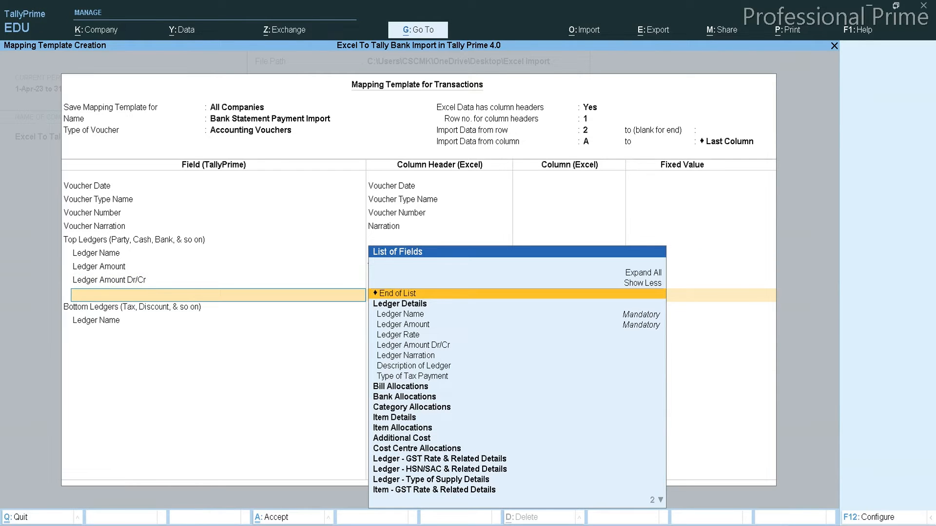
pyautogui.press('Return')
# - Add Ledger Amount to Bottom Ledgers and map it to the column header Total Amount, checking the headers in the Excel sheet
pyautogui.press('Return')
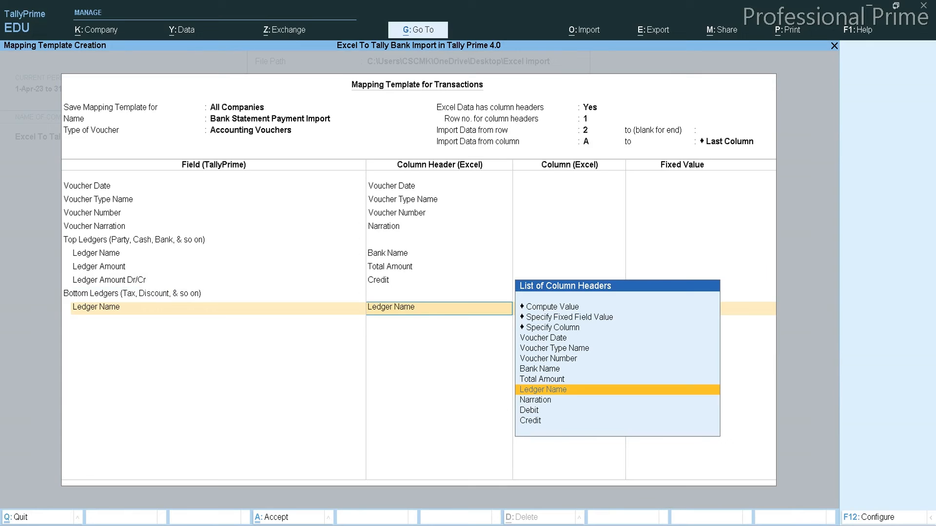
pyautogui.press('Return')
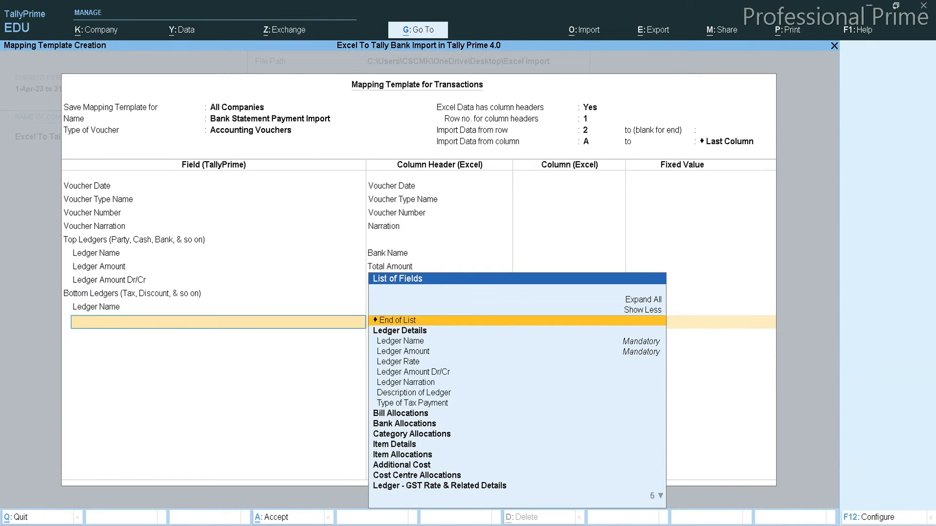
pyautogui.press('Down')
pyautogui.press('Down')
pyautogui.press('Down')
pyautogui.press('Down')
pyautogui.press('Up')
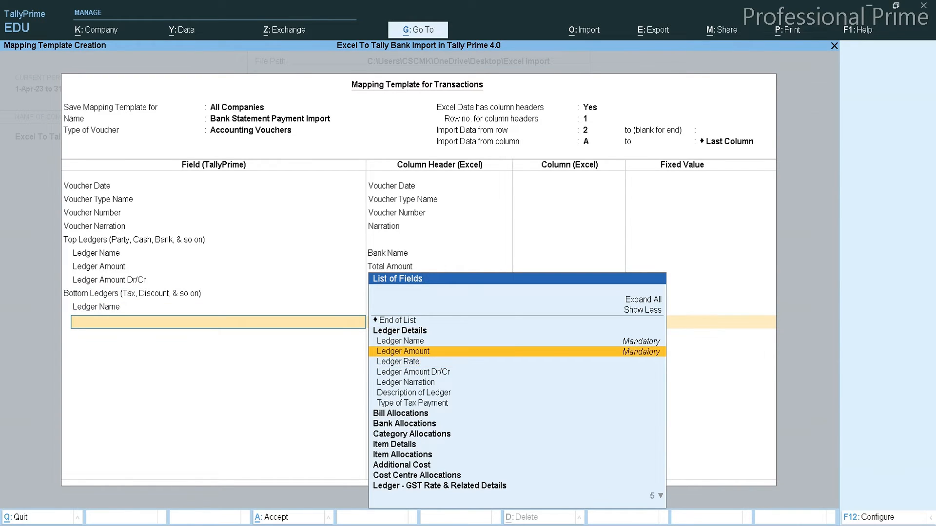
pyautogui.press('Return')
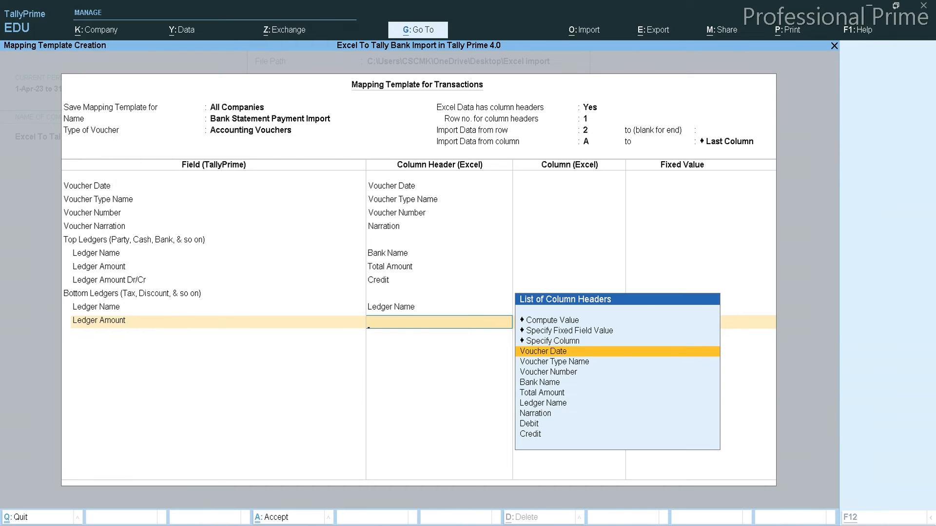
pyautogui.hotkey('alt', 'Tab')
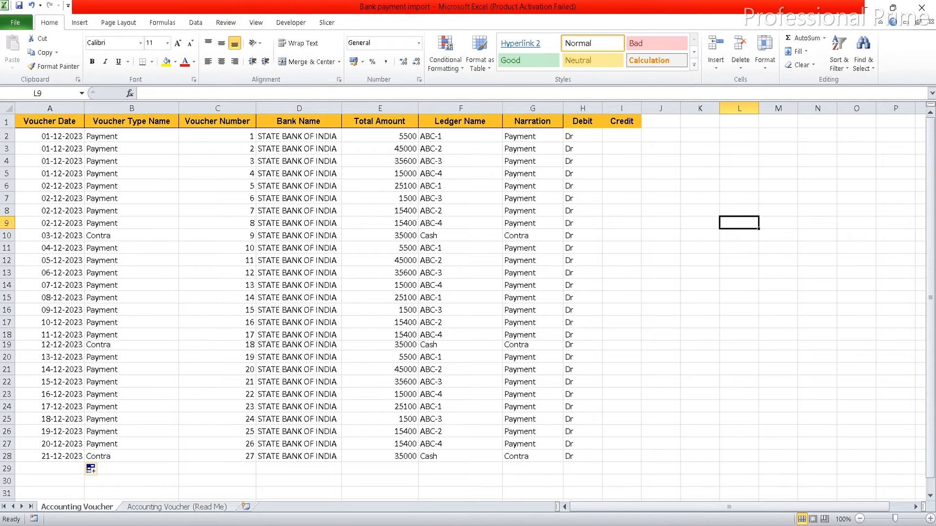
pyautogui.hotkey('alt', 'Tab')
pyautogui.press('Down')
pyautogui.press('Down')
pyautogui.press('Down')
pyautogui.press('Down')
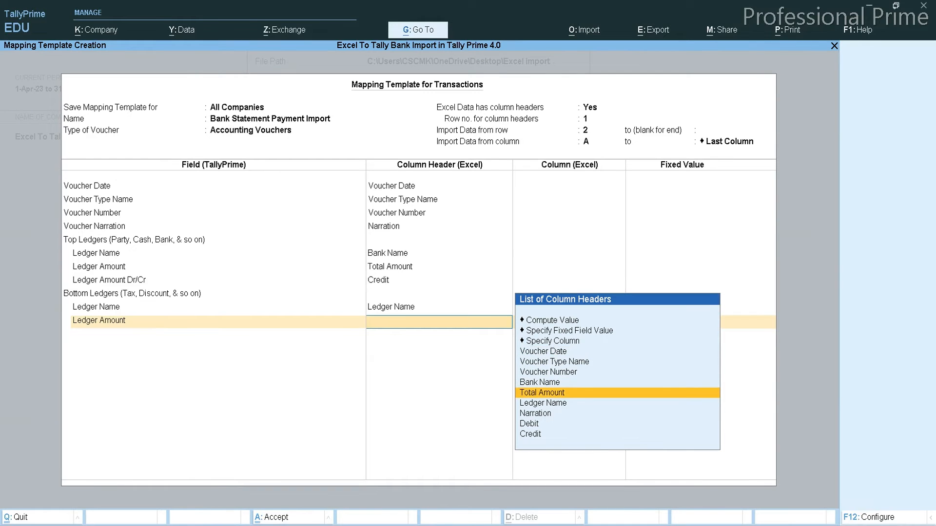
pyautogui.press('Return')
# - Add the Ledger Amount Dr/Cr field to Bottom Ledgers
pyautogui.press('Down')
pyautogui.press('Down')
pyautogui.press('Down')
pyautogui.press('Down')
pyautogui.press('Down')
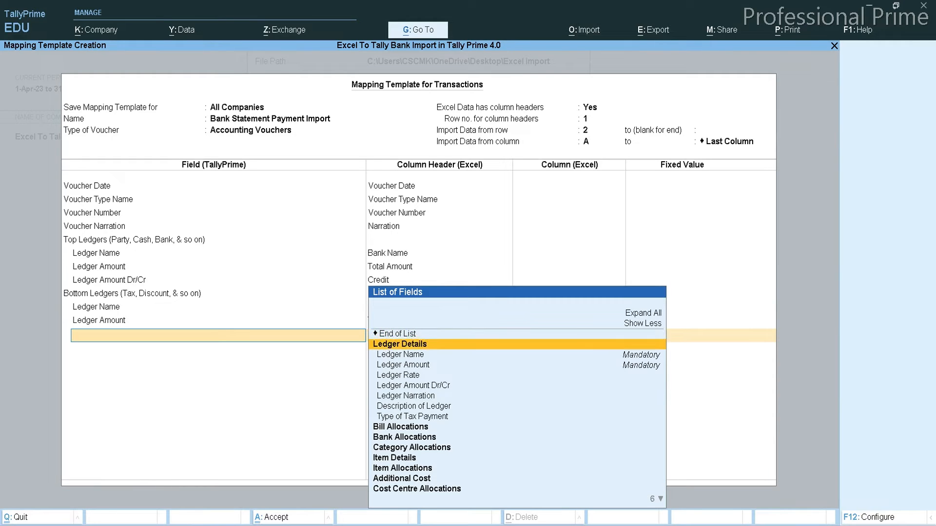
pyautogui.press('Return')
# - Map the Bottom Ledgers' Ledger Amount Dr/Cr to the column header Debit and end the mapping template's field lists
pyautogui.press('Down')
pyautogui.press('Down')
pyautogui.press('Down')
pyautogui.press('Down')
pyautogui.press('Down')
pyautogui.press('Down')
pyautogui.press('Down')
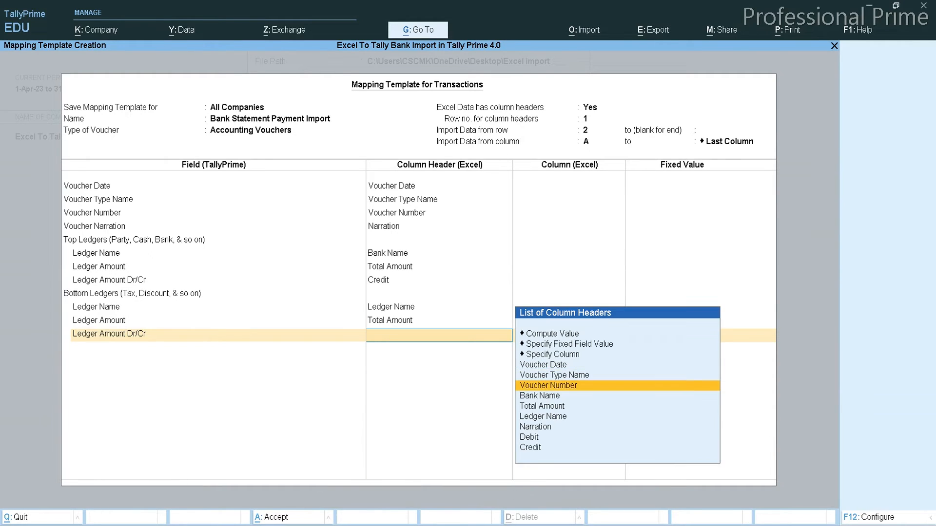
pyautogui.press('Return')
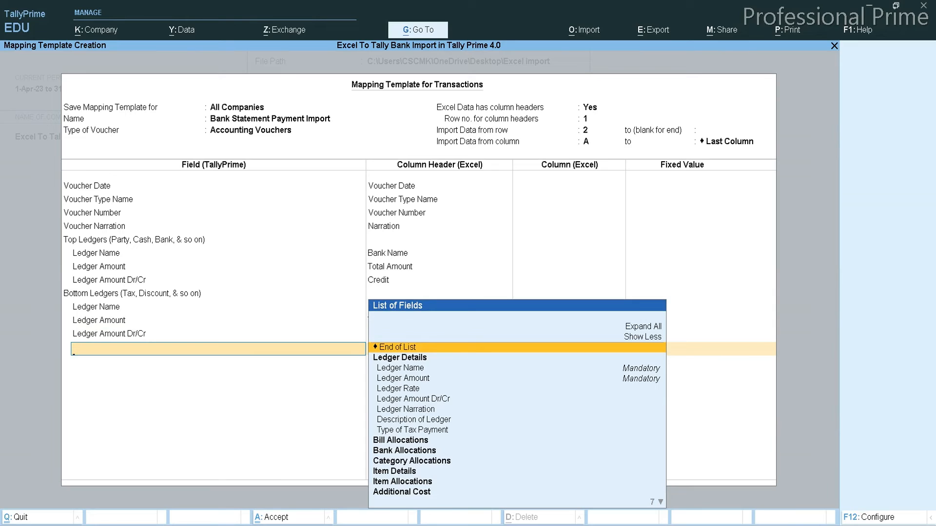
pyautogui.press('Return')
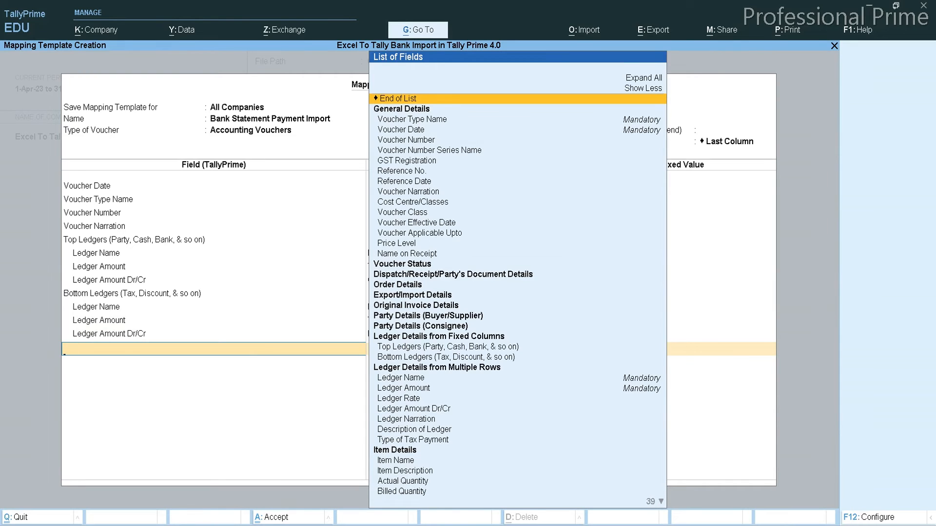
pyautogui.press('Return')
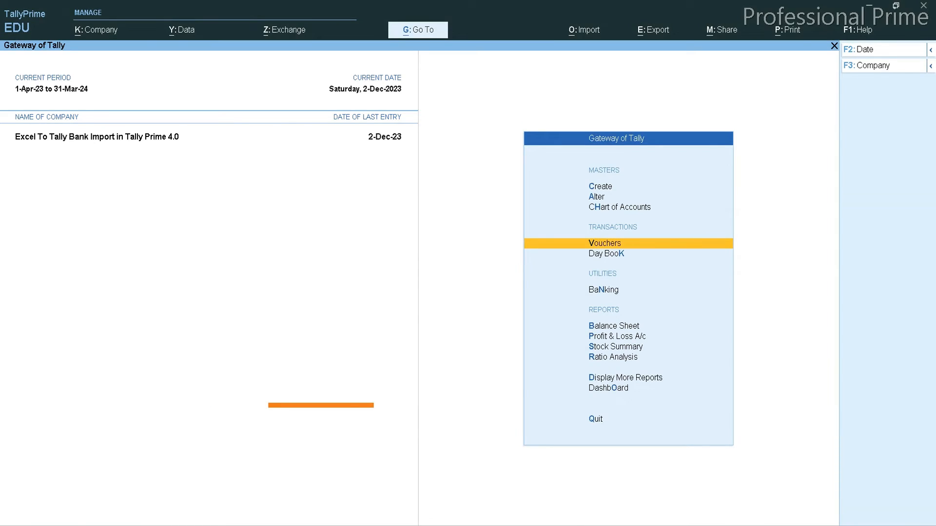
# - Start a transactions import in Excel (Spreadsheet) format from Bank payment import.xlsx, worksheet Accounting Voucher, reviewing the sheet in Excel first
pyautogui.hotkey('alt', 'o')
pyautogui.press('Down')
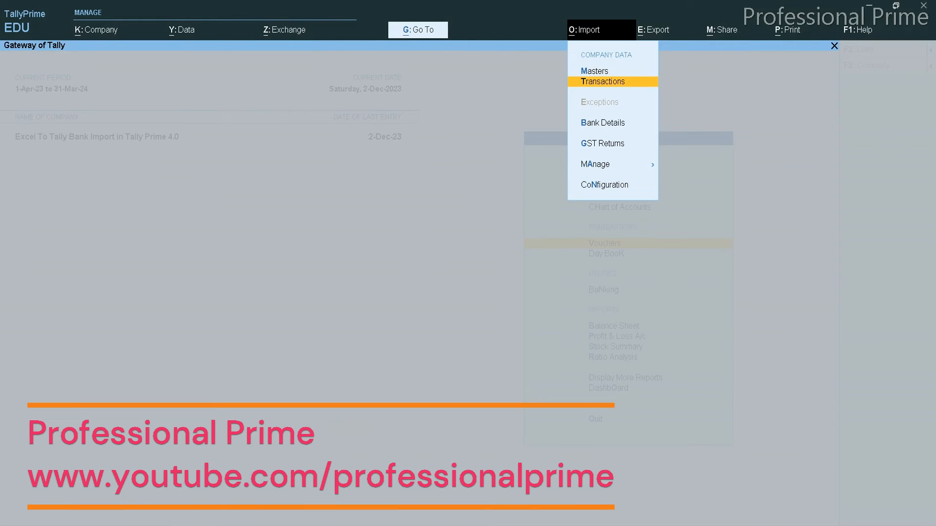
pyautogui.press('Return')
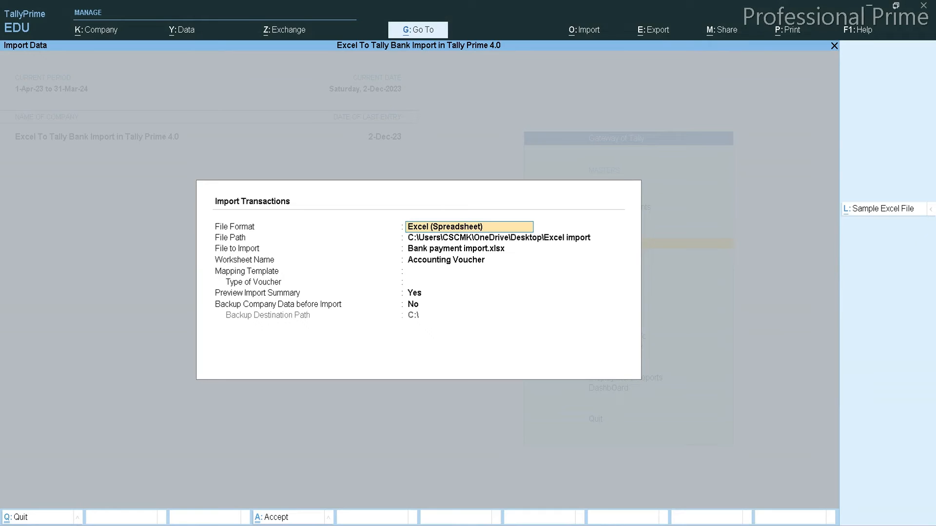
pyautogui.click(566, 524)
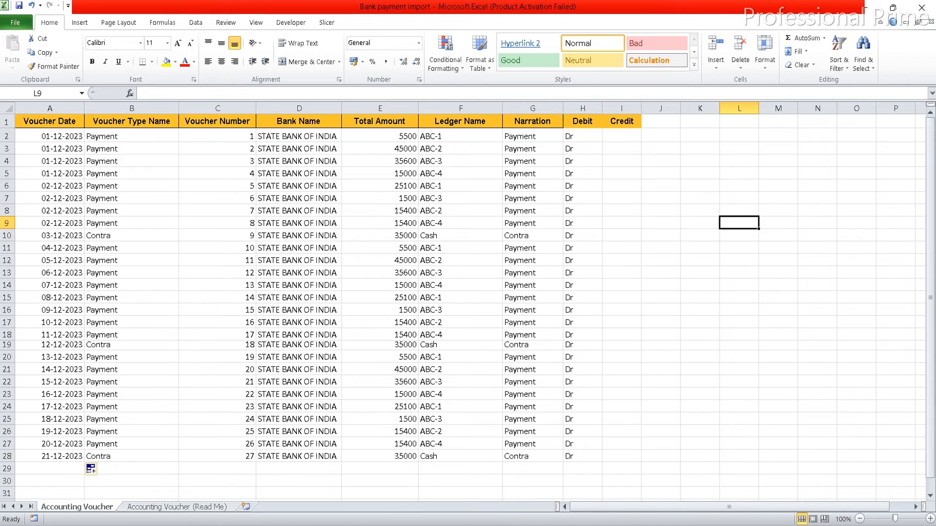
pyautogui.hotkey('alt', 'Tab')
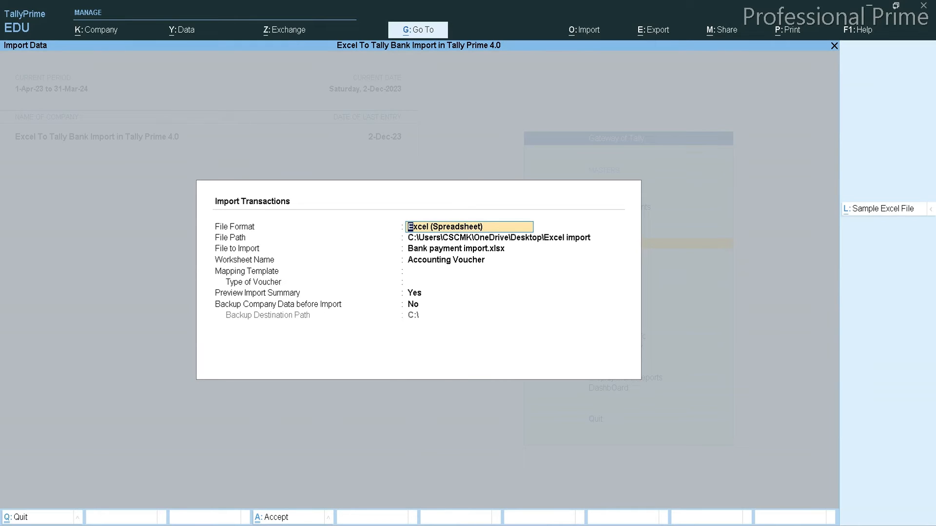
pyautogui.press('Return')
pyautogui.press('Return')
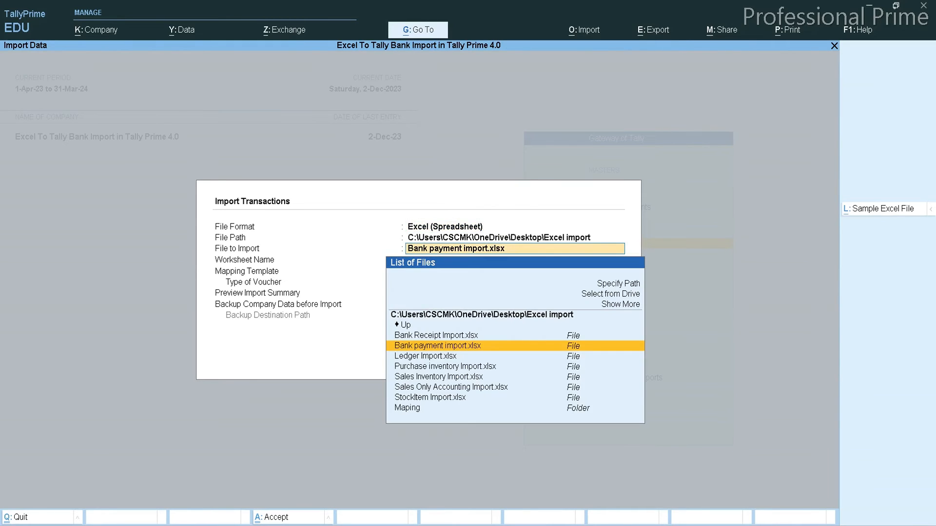
pyautogui.press('Return')
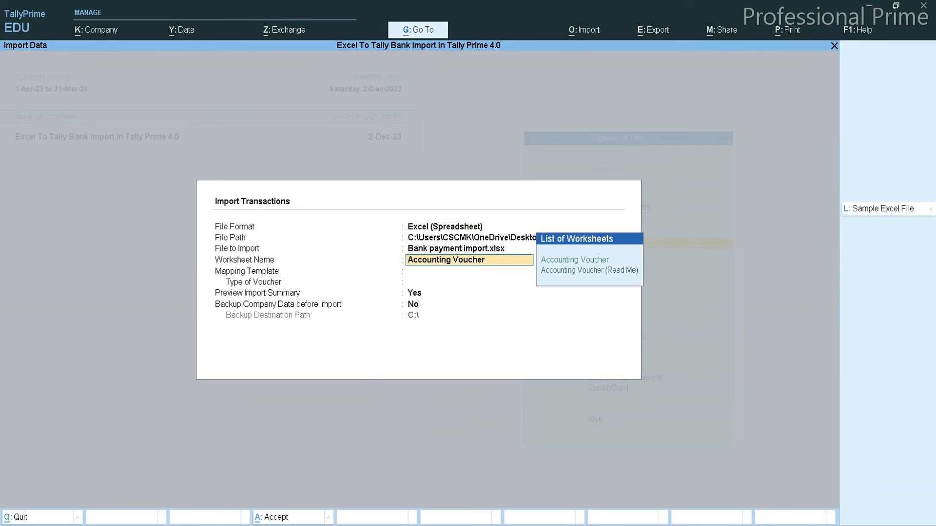
pyautogui.press('Return')
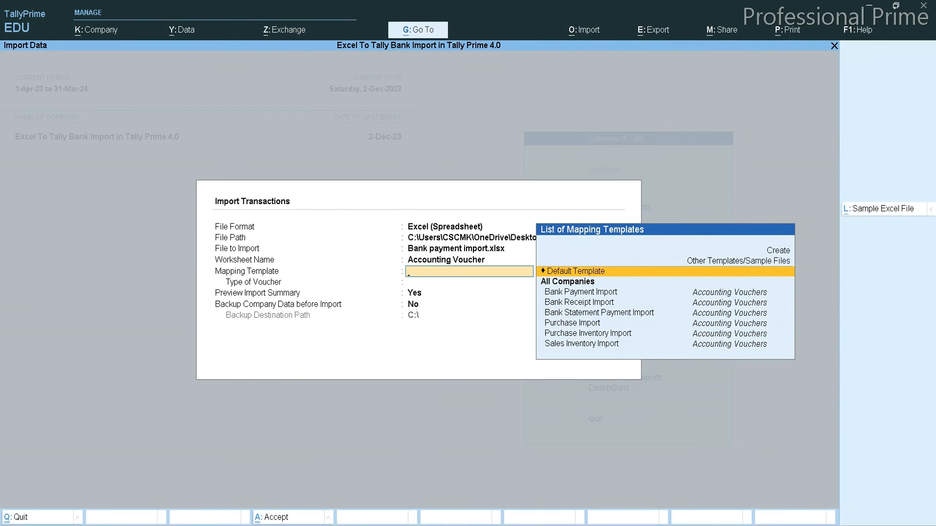
# - Choose the Bank Payment Import mapping template and open the import summary preview, with no company data backup before import
pyautogui.press('Down')
pyautogui.press('Down')
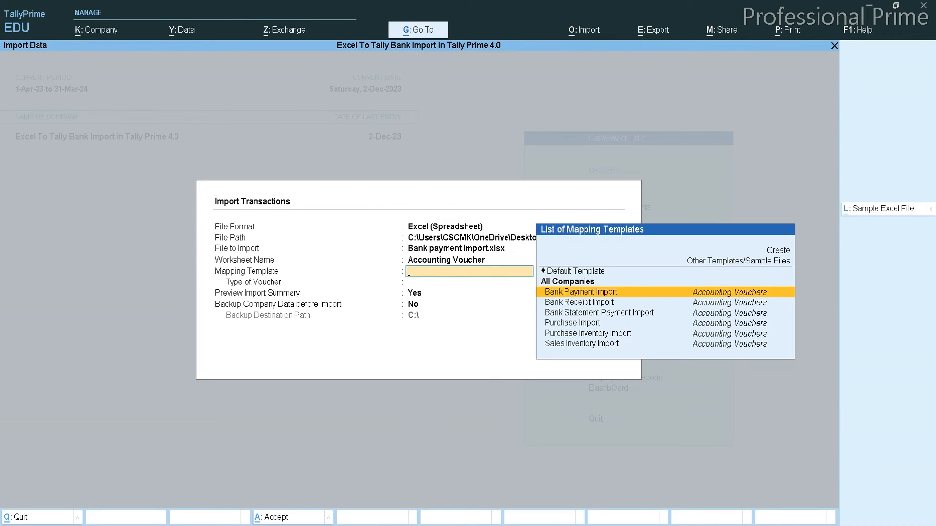
pyautogui.press('Return')
pyautogui.press('Return')
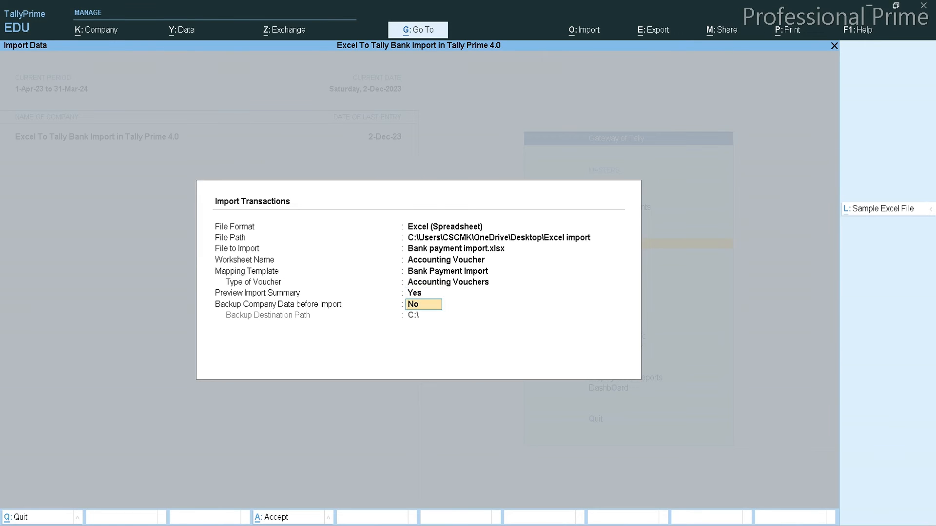
pyautogui.press('Return')
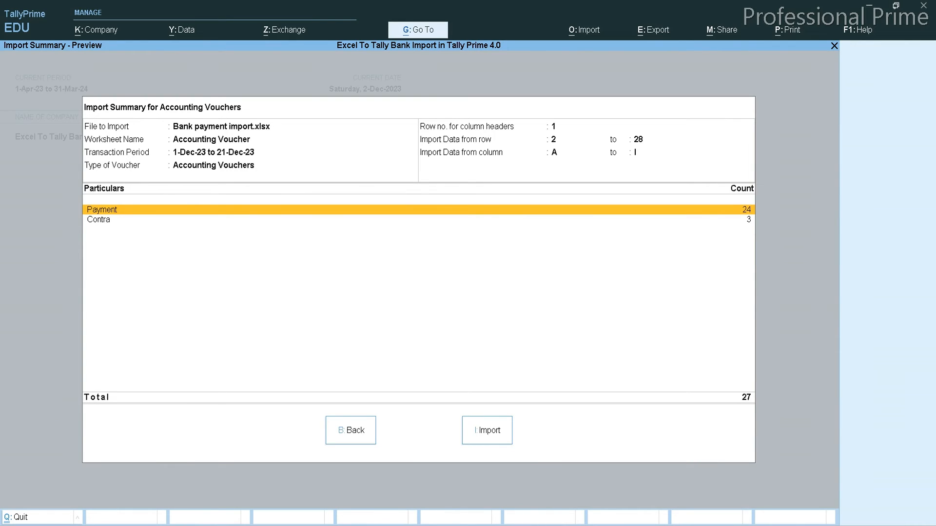
# - Import the previewed Payment and Contra vouchers and check the Event Log for import errors
pyautogui.press('i')
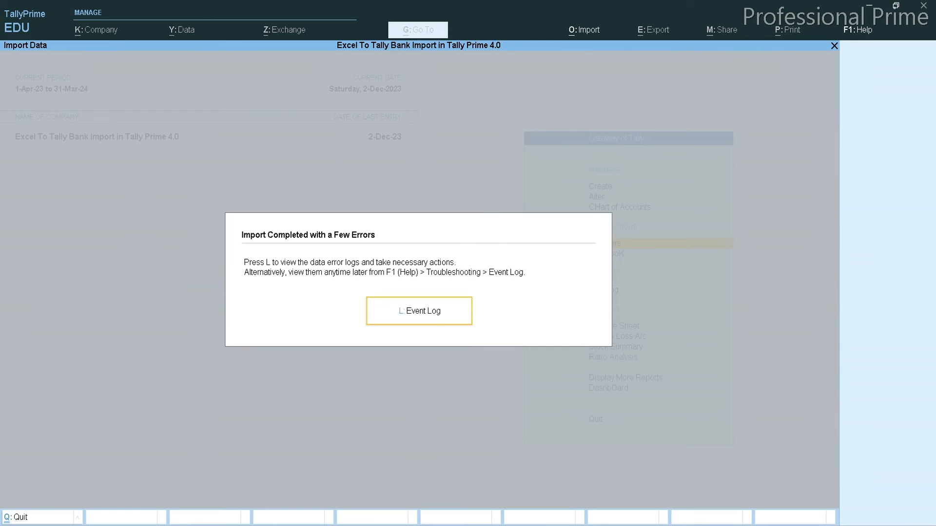
pyautogui.press('l')
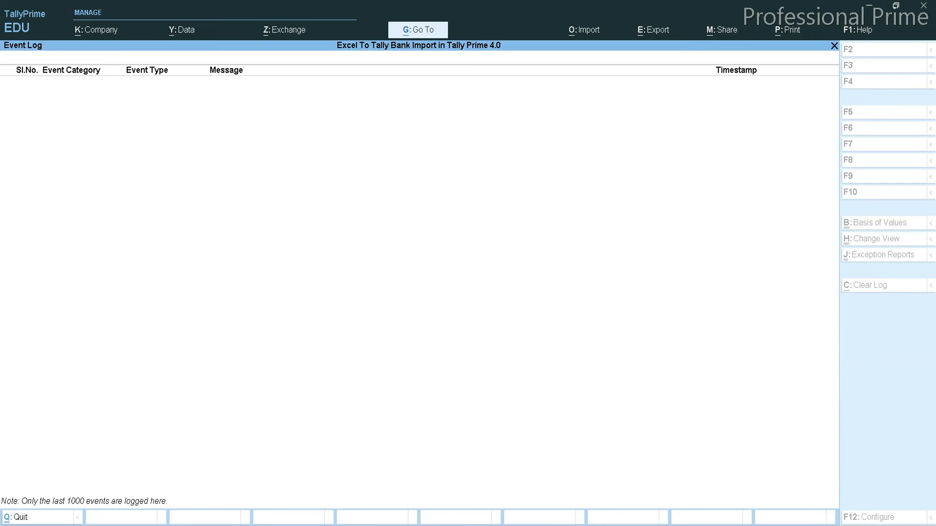
pyautogui.press('Escape')
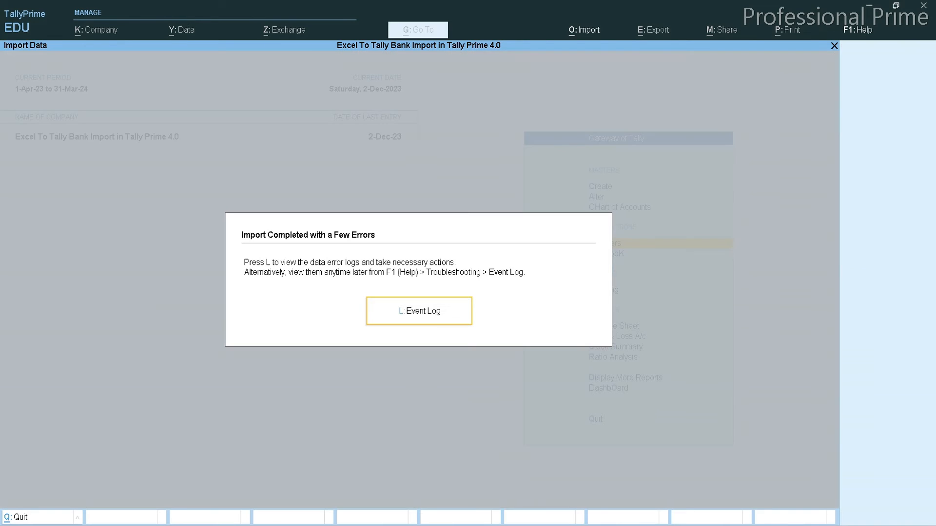
# - Close the import message and open the ledger vouchers report for STATE BANK OF INDIA
pyautogui.press('Escape')
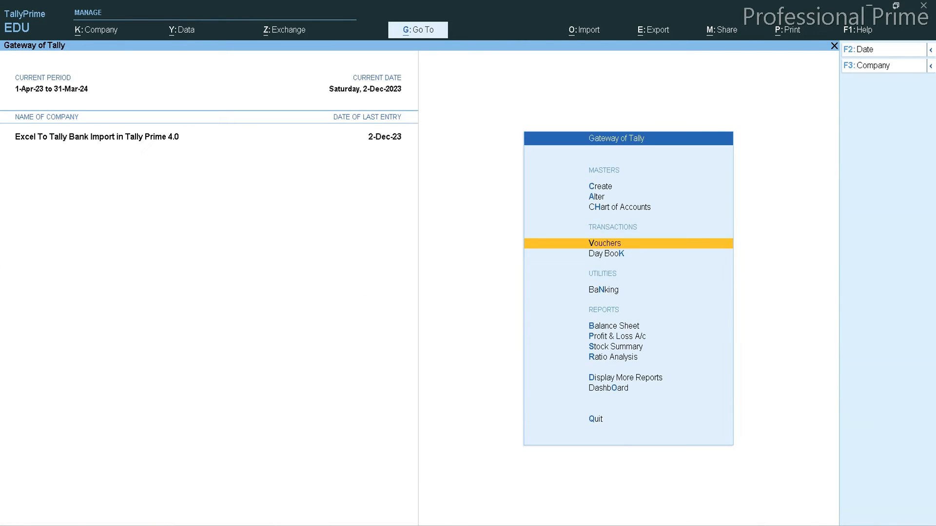
pyautogui.press('d')
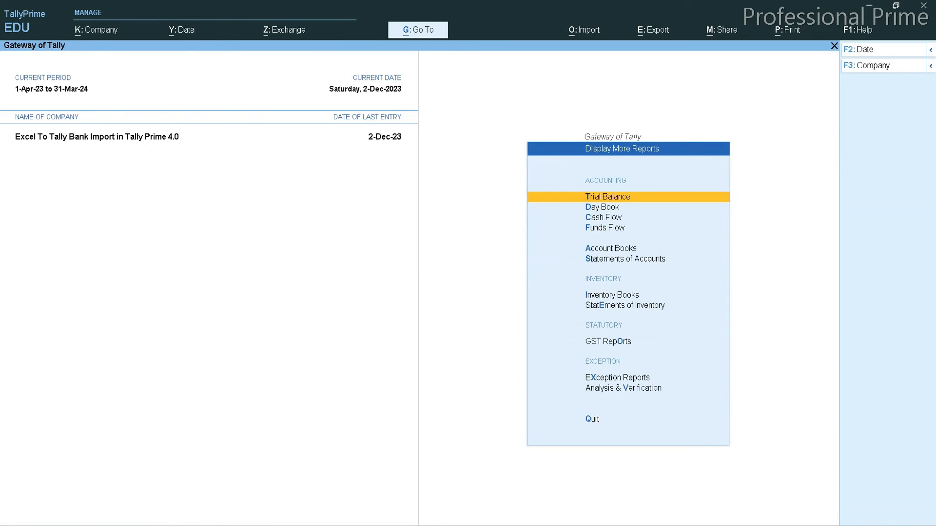
pyautogui.press('a')
pyautogui.press('l')
pyautogui.press('Down')
pyautogui.press('Down')
pyautogui.press('Down')
pyautogui.press('Down')
pyautogui.press('Down')
pyautogui.press('Down')
pyautogui.press('Down')
pyautogui.press('Down')
pyautogui.press('Down')
pyautogui.press('Down')
pyautogui.press('Down')
pyautogui.press('Down')
pyautogui.press('Down')
pyautogui.press('Down')
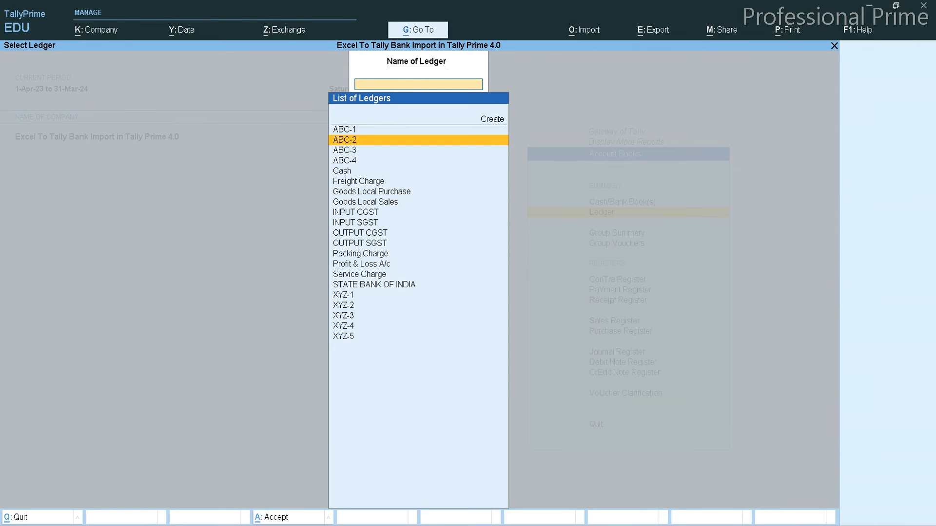
pyautogui.press('Down')
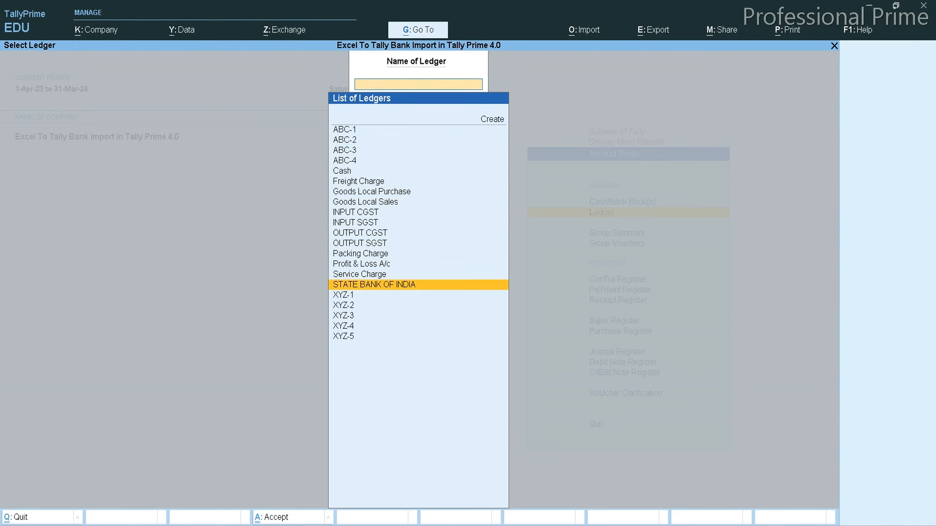
pyautogui.press('Return')
# - Examine the first imported ABC-1 payment voucher and go through the ledger's listed payments
pyautogui.press('Return')
pyautogui.press('Escape')
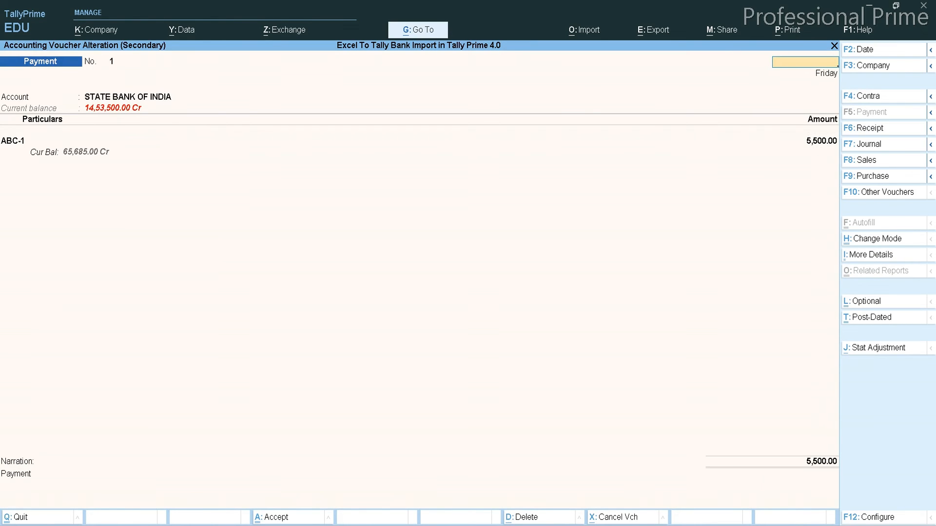
pyautogui.press('Escape')
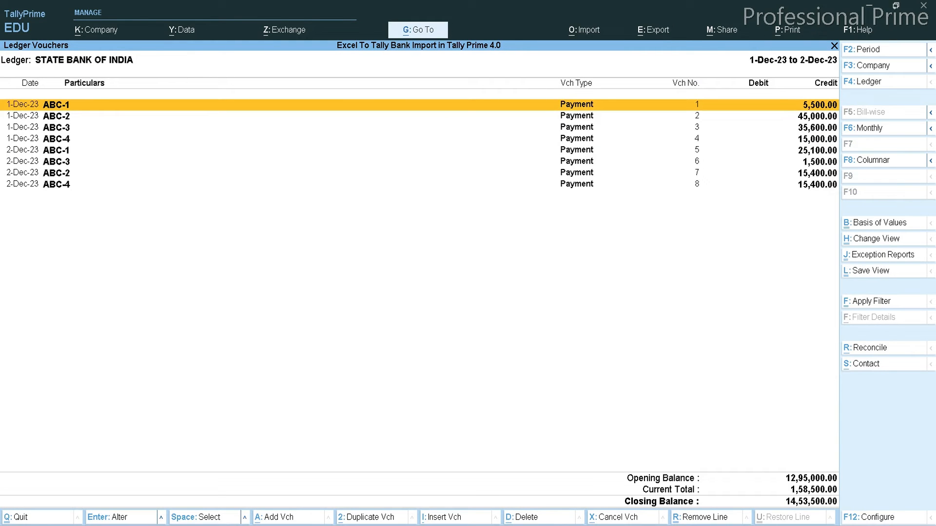
pyautogui.press('Down')
pyautogui.press('Down')
pyautogui.press('Down')
pyautogui.press('Down')
pyautogui.press('Down')
pyautogui.press('Down')
pyautogui.press('Down')
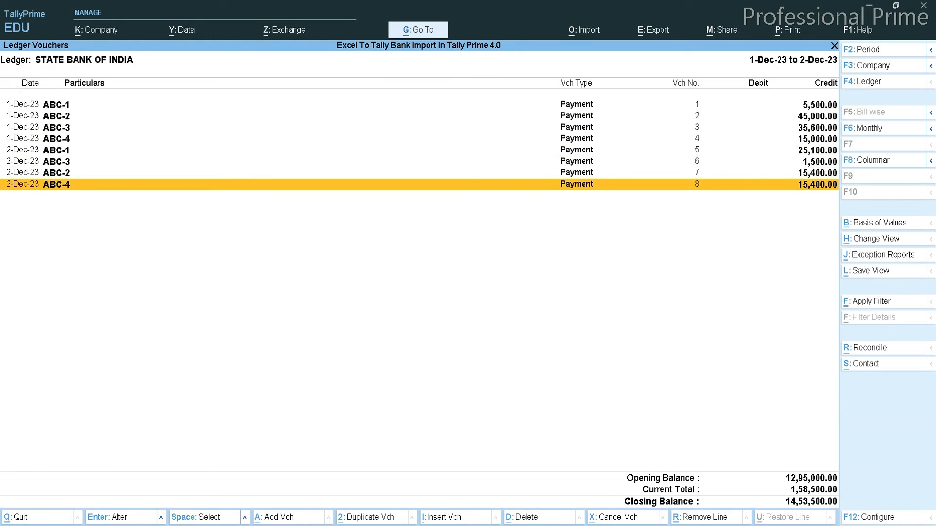
# - Set the ledger report's period to start on 1-Apr-23, keeping the end date
pyautogui.press('F2')
pyautogui.write('1-4')
pyautogui.press('Return')
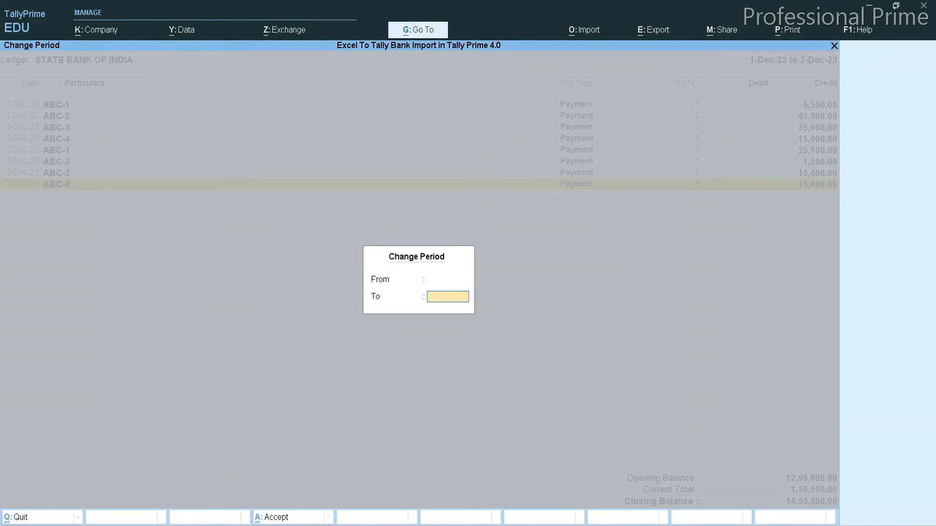
pyautogui.press('Return')
# - Review all listed vouchers for the extended period and examine the details of Payment voucher 1
pyautogui.press('Down')
pyautogui.press('Down')
pyautogui.press('Down')
pyautogui.press('Down')
pyautogui.press('Down')
pyautogui.press('Down')
pyautogui.press('Down')
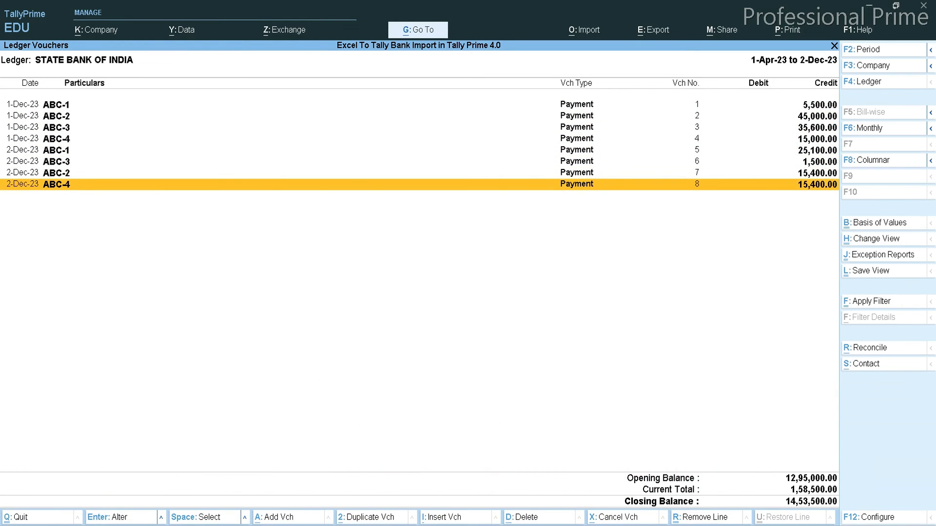
pyautogui.press('Up')
pyautogui.press('Up')
pyautogui.press('Up')
pyautogui.press('Up')
pyautogui.press('Up')
pyautogui.press('Up')
pyautogui.press('Up')
pyautogui.press('Return')
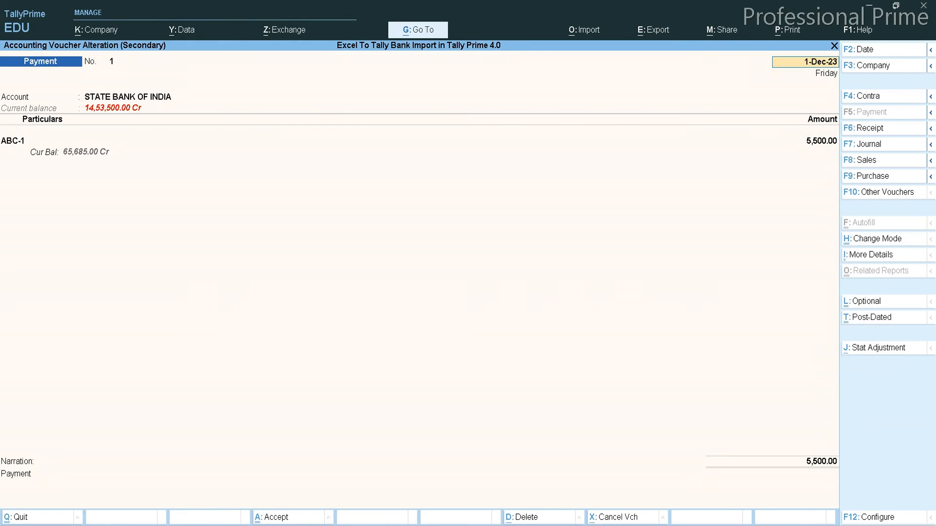
pyautogui.press('Escape')
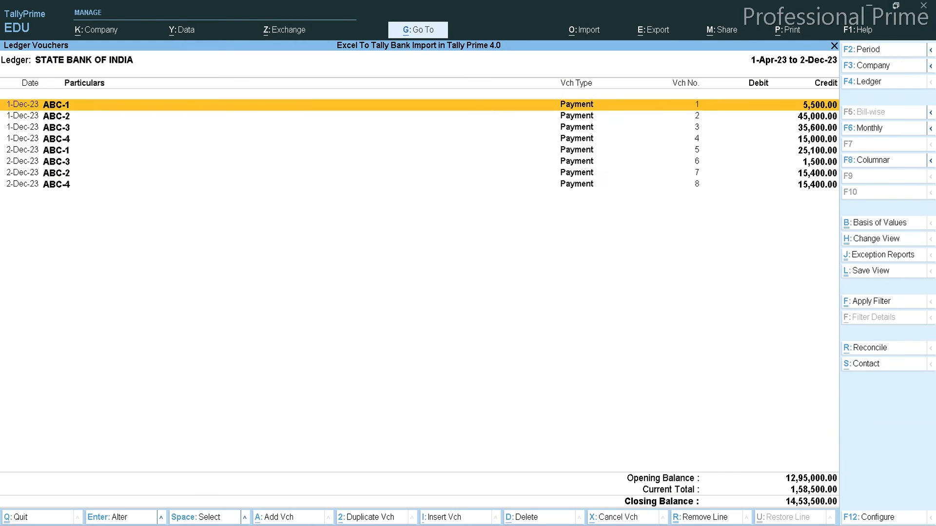
# - Examine Payment vouchers 2 and 3 and compare the ledger with the Accounting Voucher sheet in Excel
pyautogui.press('Down')
pyautogui.press('Return')
pyautogui.press('Down')
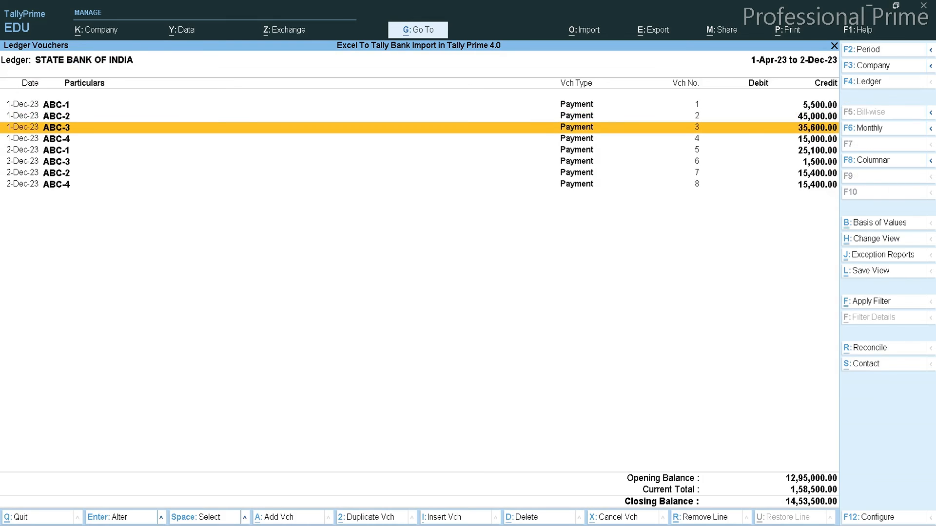
pyautogui.press('Return')
pyautogui.press('Escape')
pyautogui.press('Escape')
pyautogui.press('Return')
pyautogui.hotkey('alt', 'Tab')
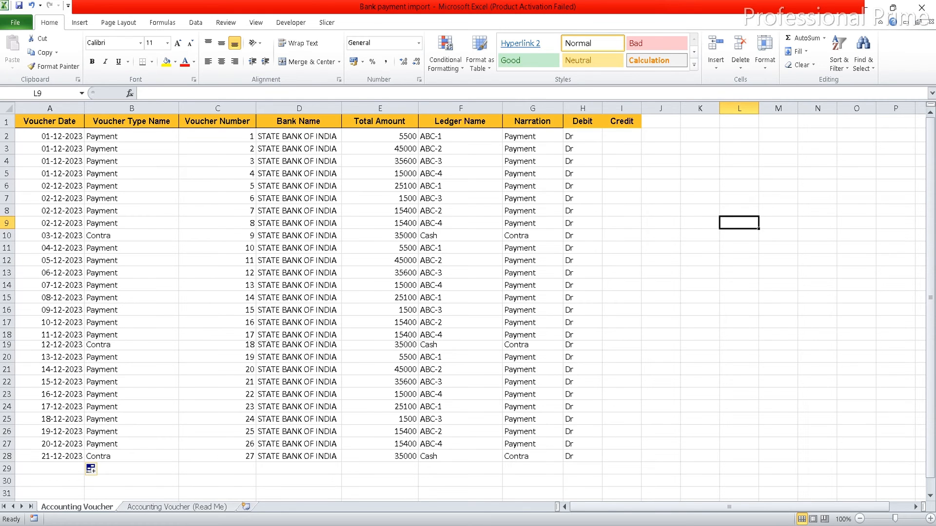
pyautogui.hotkey('alt', 'Tab')
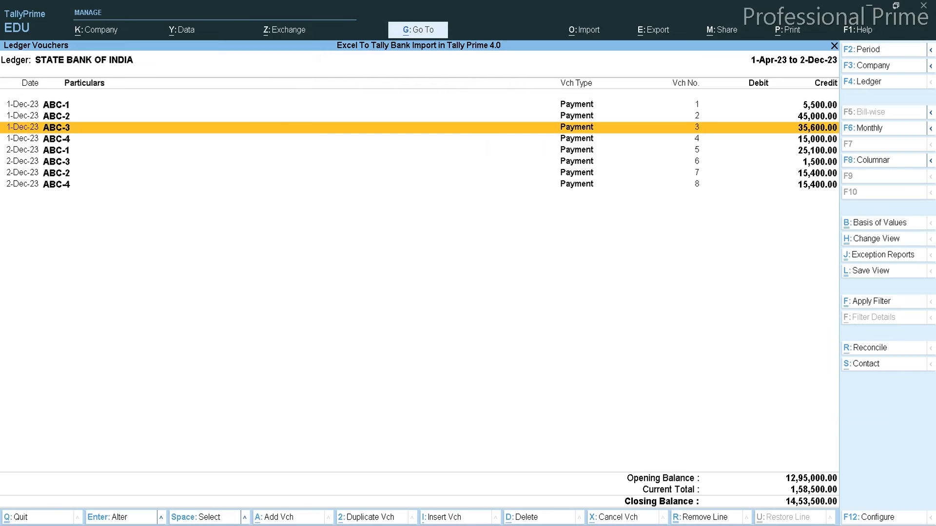
# - Delete all the payment vouchers listed in the STATE BANK OF INDIA ledger
pyautogui.press('ctrl')
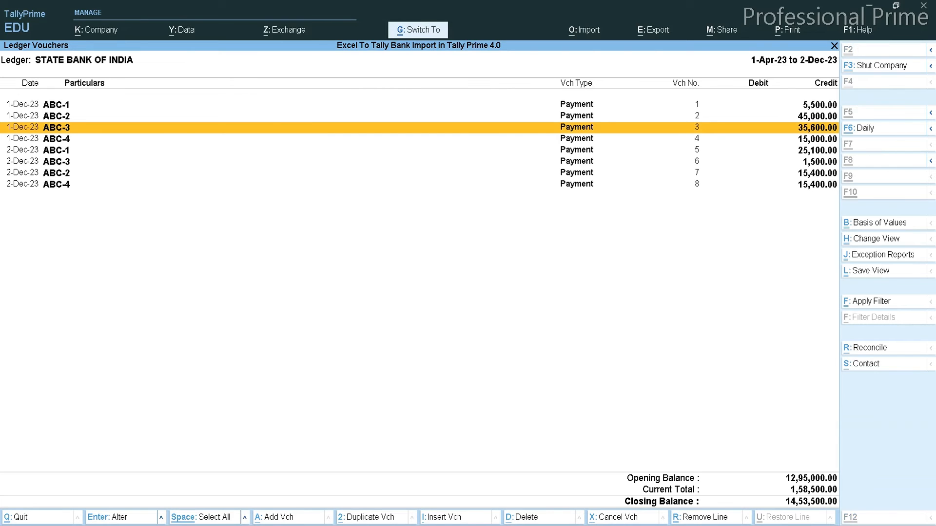
pyautogui.hotkey('ctrl', 'space')
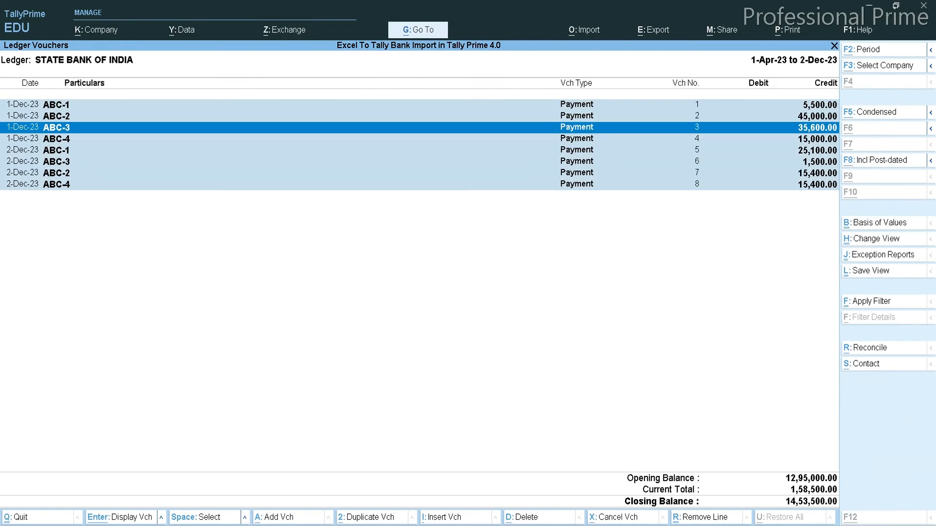
pyautogui.hotkey('alt', 'd')
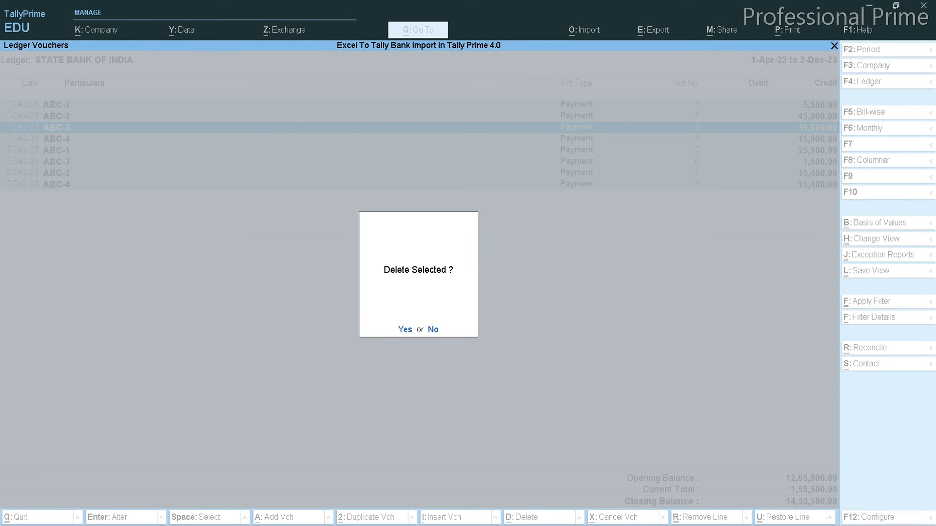
pyautogui.press('y')
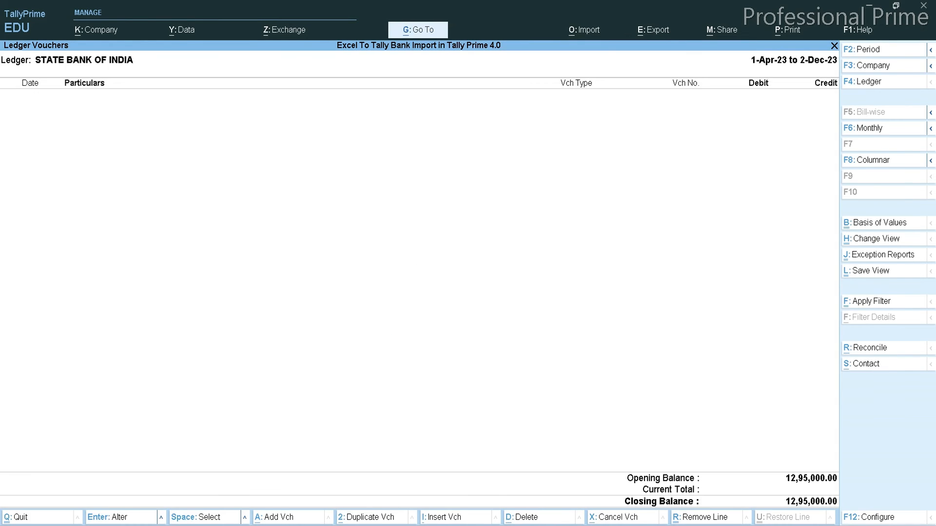
# - Switch to the Bank payment import workbook in Excel and copy the voucher dates in A2:A9 over A10:A17
pyautogui.hotkey('alt', 'Tab')
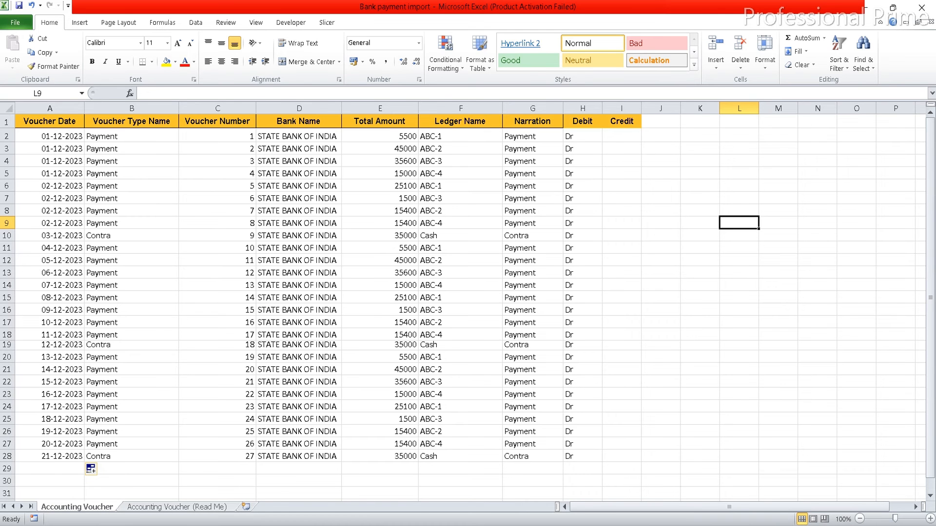
pyautogui.press('Home')
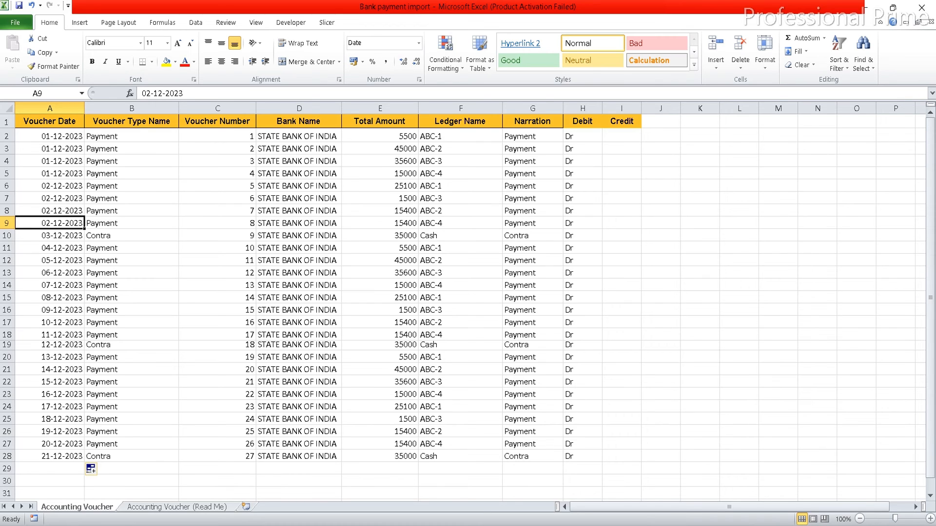
pyautogui.press('Up')
pyautogui.press('Up')
pyautogui.press('Up')
pyautogui.press('Up')
pyautogui.press('Up')
pyautogui.press('Up')
pyautogui.press('Up')
pyautogui.hotkey('shift', 'Down')
pyautogui.hotkey('shift', 'Down')
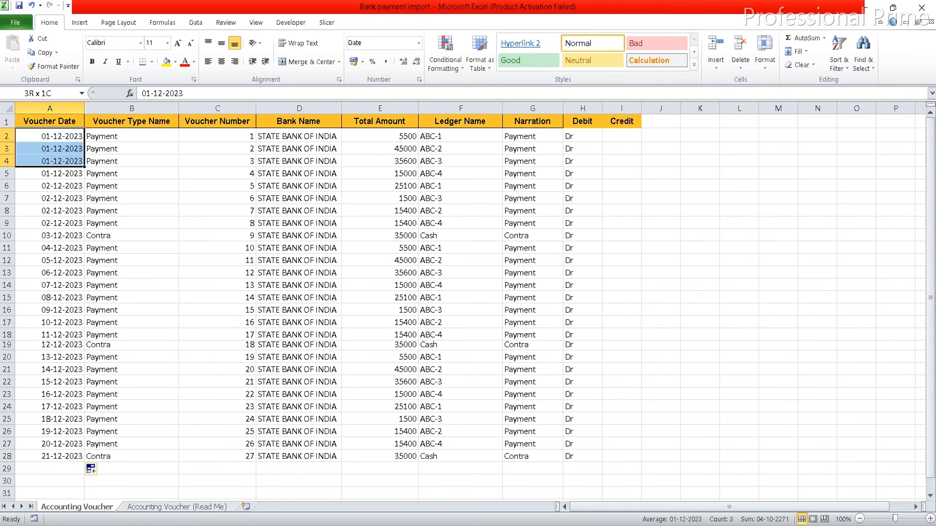
pyautogui.hotkey('shift', 'Down')
pyautogui.hotkey('shift', 'Down')
pyautogui.hotkey('shift', 'Down')
pyautogui.hotkey('shift', 'Down')
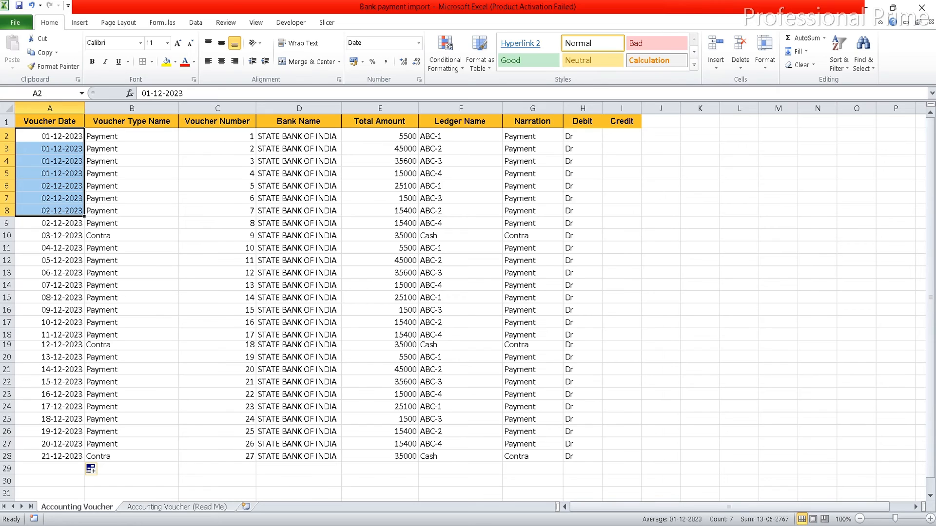
pyautogui.hotkey('shift', 'Down')
pyautogui.hotkey('ctrl', 'c')
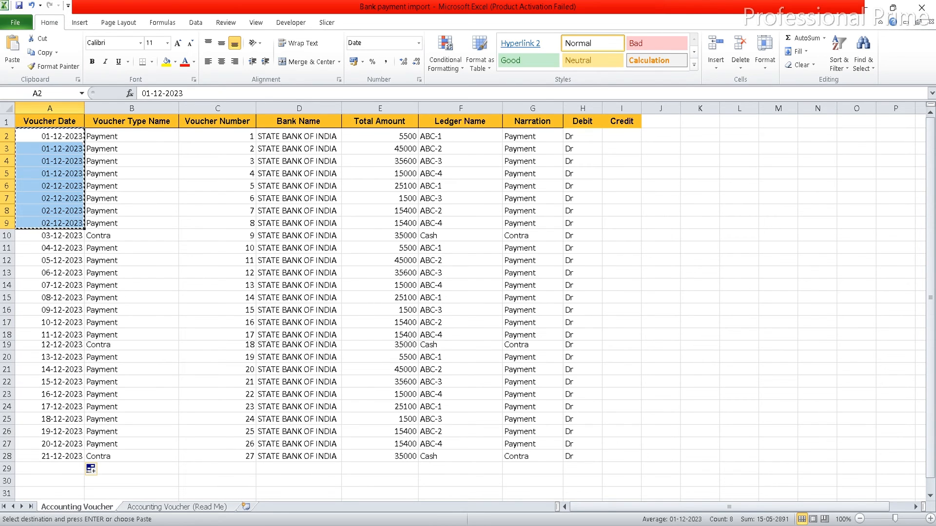
pyautogui.press('Down')
pyautogui.press('Down')
pyautogui.press('Down')
pyautogui.press('Down')
pyautogui.press('Down')
pyautogui.press('Down')
pyautogui.press('Down')
pyautogui.press('Down')
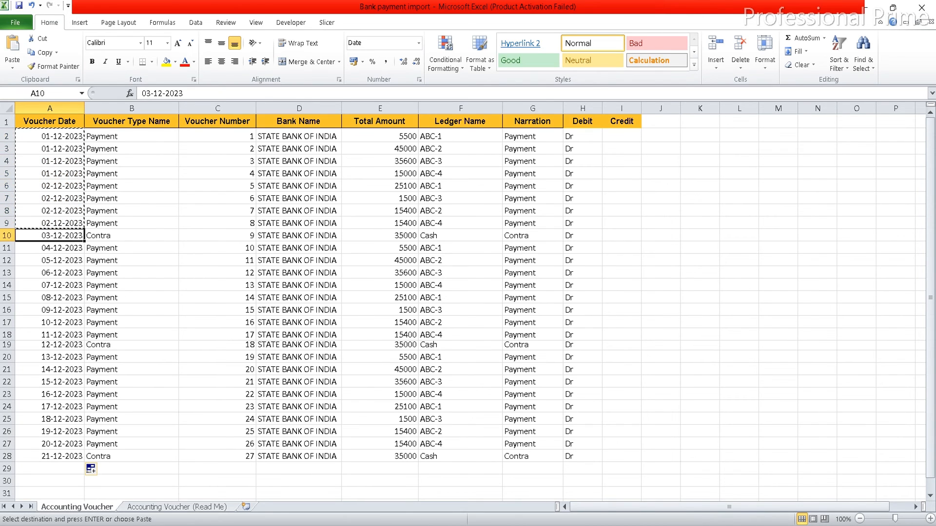
pyautogui.hotkey('shift', 'Down')
pyautogui.hotkey('shift', 'Down')
pyautogui.hotkey('shift', 'Down')
pyautogui.hotkey('shift', 'Down')
pyautogui.hotkey('shift', 'Down')
pyautogui.hotkey('shift', 'Down')
pyautogui.hotkey('shift', 'Down')
pyautogui.hotkey('ctrl', 'v')
# - Paste the copied voucher dates over A18:A25
pyautogui.press('Down')
pyautogui.press('Down')
pyautogui.press('Down')
pyautogui.press('Down')
pyautogui.press('Down')
pyautogui.press('Down')
pyautogui.press('Down')
pyautogui.press('Down')
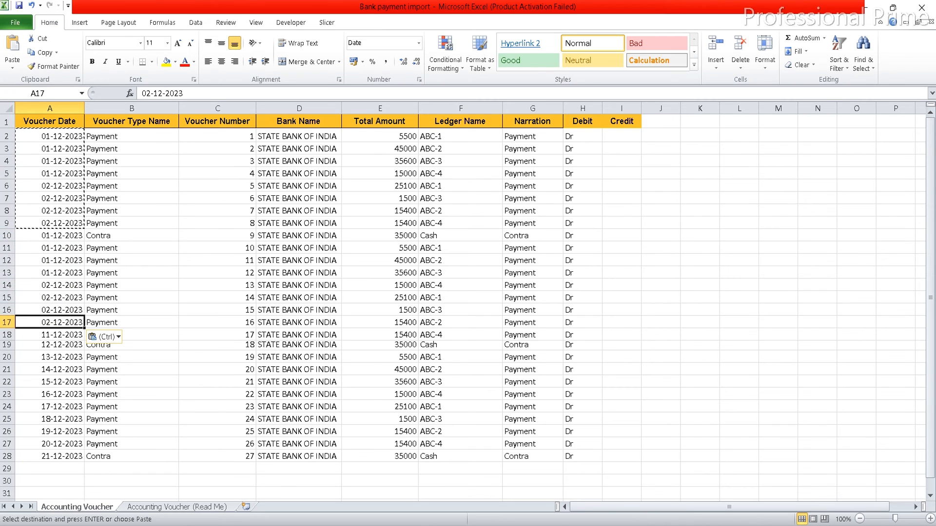
pyautogui.hotkey('shift', 'Down')
pyautogui.hotkey('shift', 'Down')
pyautogui.hotkey('shift', 'Down')
pyautogui.hotkey('shift', 'Down')
pyautogui.hotkey('shift', 'Down')
pyautogui.hotkey('shift', 'Down')
pyautogui.hotkey('shift', 'Down')
pyautogui.hotkey('ctrl', 'v')
# - Paste the same block of voucher dates over A26:A33
pyautogui.press('Down')
pyautogui.press('Down')
pyautogui.press('Down')
pyautogui.press('Down')
pyautogui.press('Down')
pyautogui.press('Down')
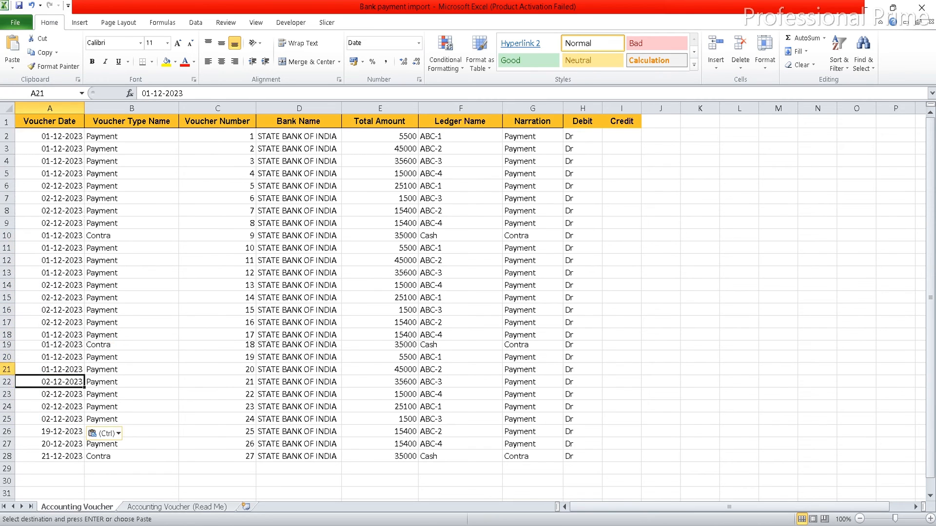
pyautogui.press('Down')
pyautogui.press('Down')
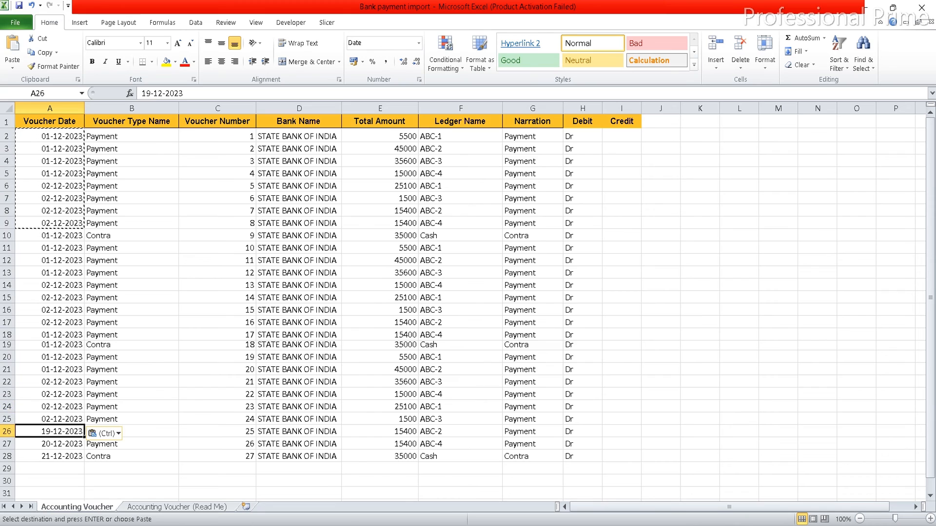
pyautogui.hotkey('shift', 'Down')
pyautogui.hotkey('shift', 'Down')
pyautogui.hotkey('shift', 'Down')
pyautogui.hotkey('shift', 'Down')
pyautogui.hotkey('shift', 'Down')
pyautogui.hotkey('shift', 'Down')
pyautogui.hotkey('shift', 'Down')
pyautogui.press('Return')
# - Clear the surplus voucher dates below the last data row, starting at A29
pyautogui.press('Down')
pyautogui.press('Down')
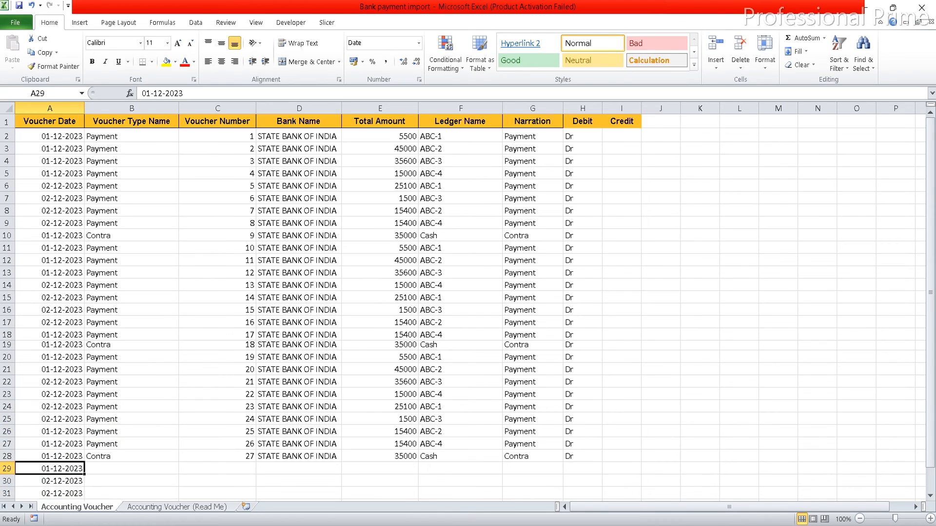
pyautogui.hotkey('shift', 'Down')
pyautogui.hotkey('shift', 'Down')
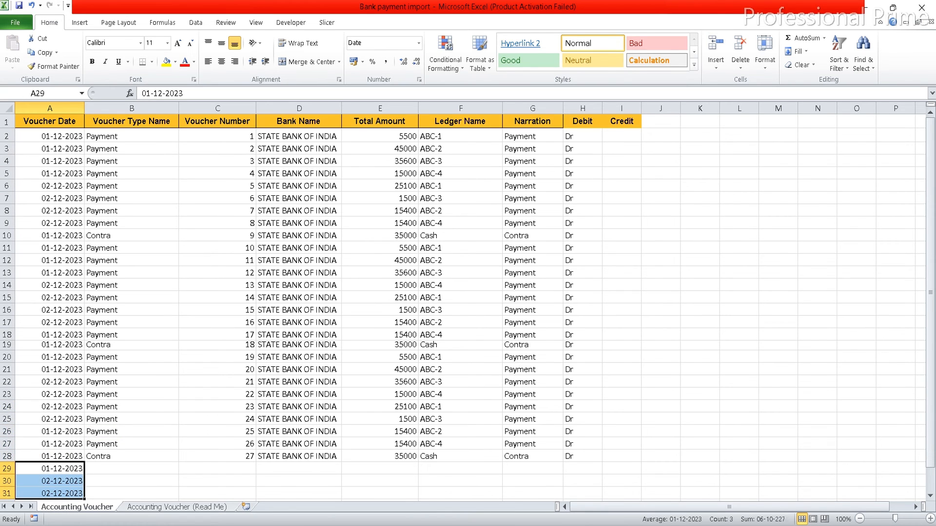
pyautogui.press('Delete')
pyautogui.press('Down')
pyautogui.press('Up')
pyautogui.press('Up')
pyautogui.press('Up')
pyautogui.press('Up')
pyautogui.press('Up')
pyautogui.press('Up')
pyautogui.press('Up')
pyautogui.press('Up')
pyautogui.press('Up')
pyautogui.press('Up')
pyautogui.press('Up')
pyautogui.press('Up')
pyautogui.press('Up')
pyautogui.press('Up')
pyautogui.press('Up')
pyautogui.press('Up')
pyautogui.press('Up')
pyautogui.press('Up')
pyautogui.press('Up')
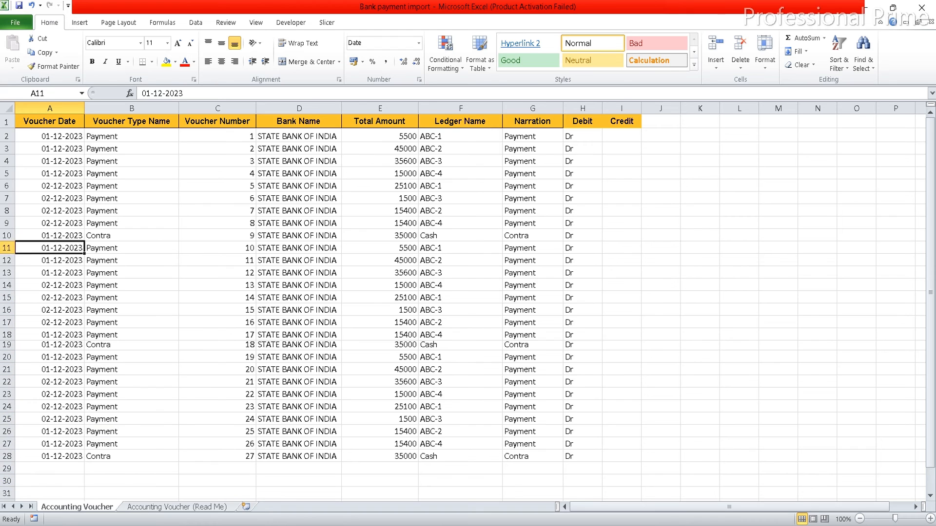
pyautogui.press('Up')
# - Switch to TallyPrime and start a transactions import from the Excel file Bank payment import.xlsx
pyautogui.hotkey('alt', 'Tab')
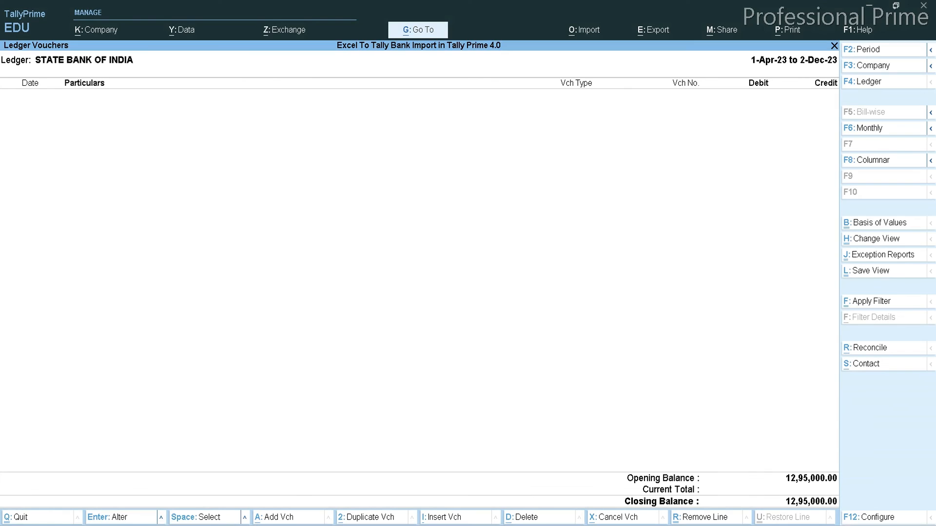
pyautogui.hotkey('alt', 'o')
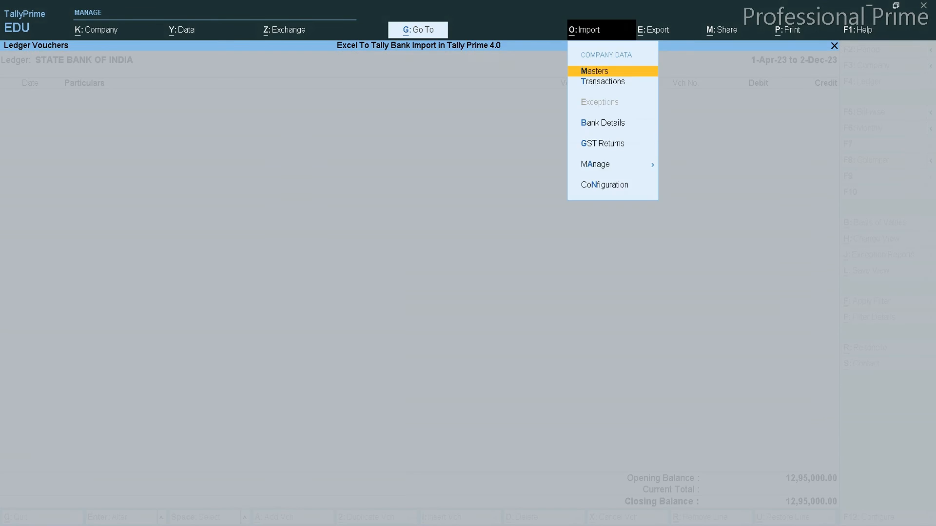
pyautogui.press('Down')
pyautogui.press('Return')
pyautogui.press('Return')
pyautogui.press('Return')
pyautogui.press('Return')
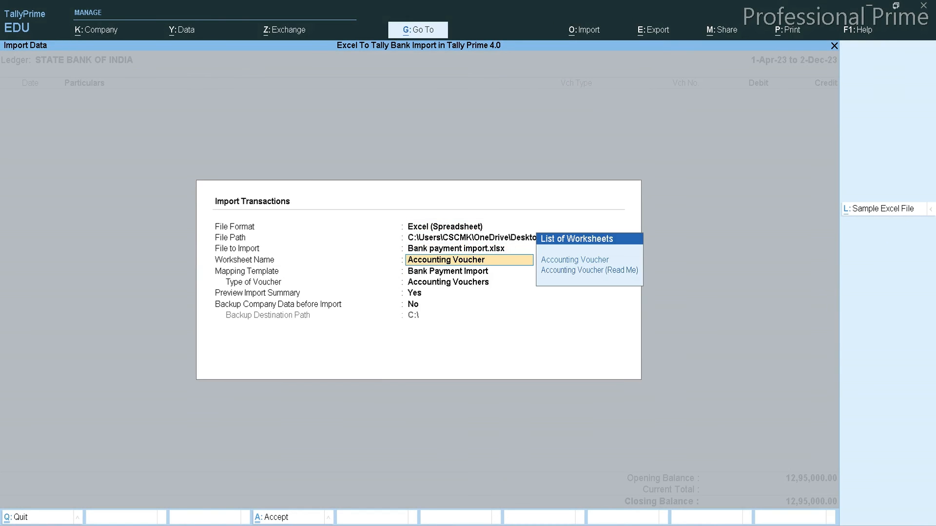
# - Import the vouchers from the Accounting Voucher worksheet using the Bank Payment Import mapping template for Accounting Vouchers
pyautogui.press('Return')
pyautogui.press('Return')
pyautogui.press('Return')
pyautogui.press('Return')
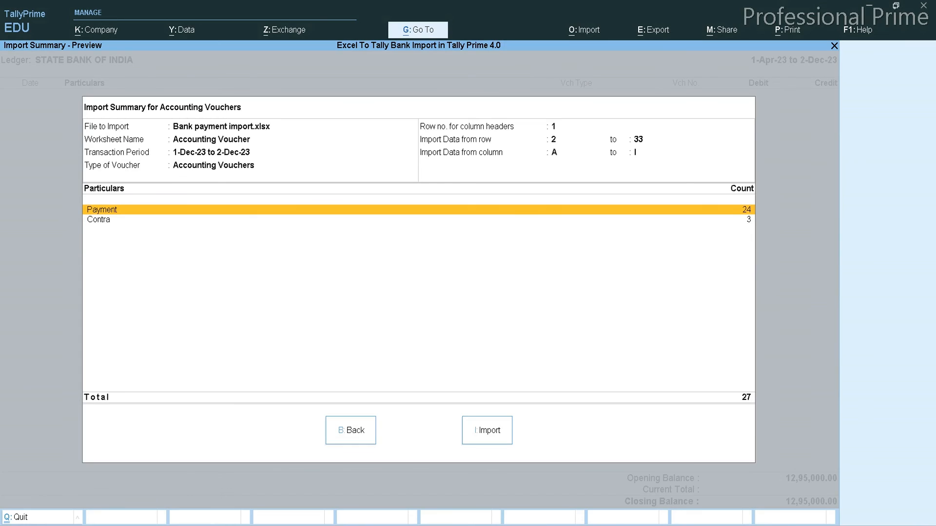
pyautogui.press('i')
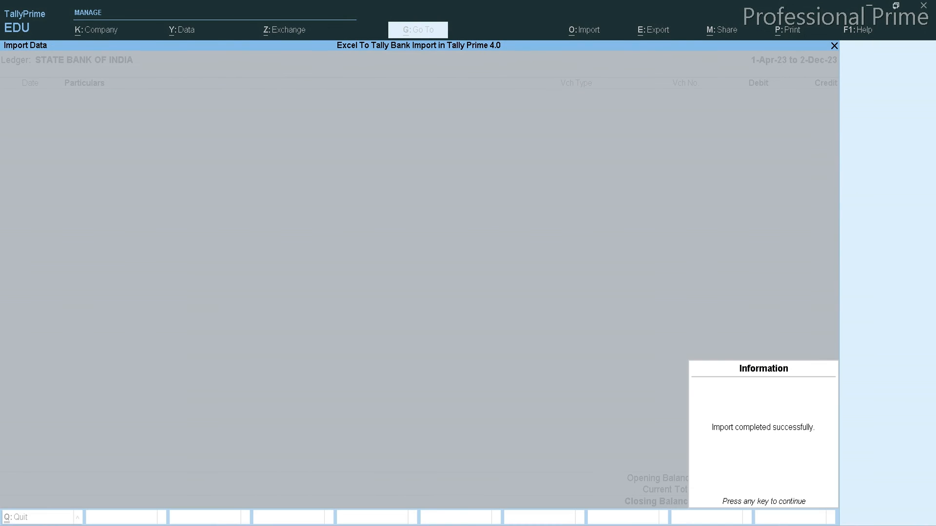
pyautogui.press('Return')
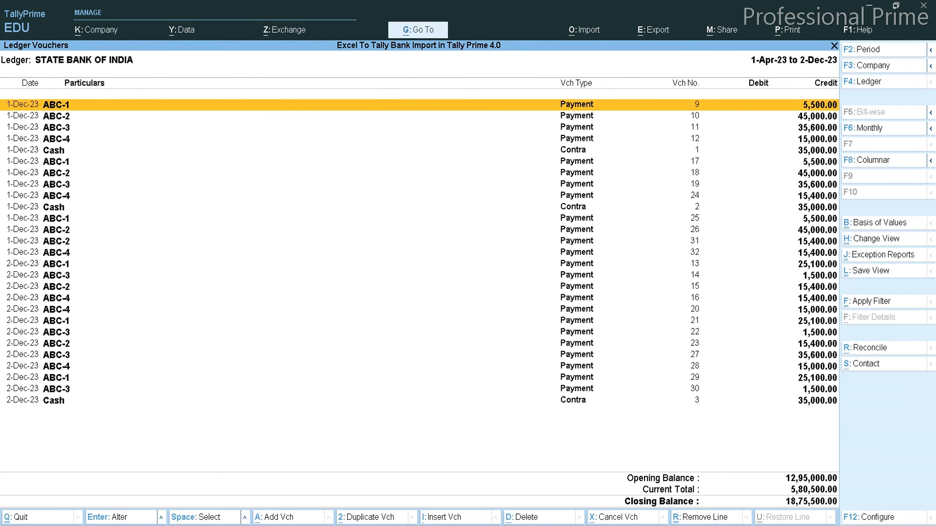
# - Review the imported payment and contra vouchers in the STATE BANK OF INDIA ledger, down to the last entry
pyautogui.press('Down')
pyautogui.press('Down')
pyautogui.press('Down')
pyautogui.press('Down')
pyautogui.press('Down')
pyautogui.press('Down')
pyautogui.press('Down')
pyautogui.press('Down')
pyautogui.press('Down')
pyautogui.press('Down')
pyautogui.press('Down')
pyautogui.press('Down')
pyautogui.press('Down')
pyautogui.press('Down')
pyautogui.press('Down')
pyautogui.press('Down')
pyautogui.press('Down')
pyautogui.press('Down')
pyautogui.press('Down')
pyautogui.press('Down')
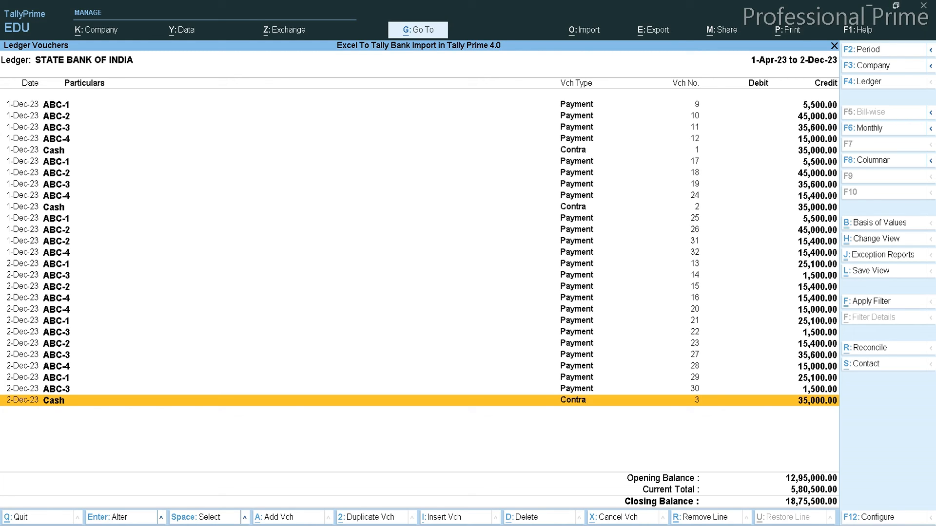
# - Inspect Contra voucher no. 3 and Payment voucher no. 30 from the ledger, closing each without changes
pyautogui.press('Return')
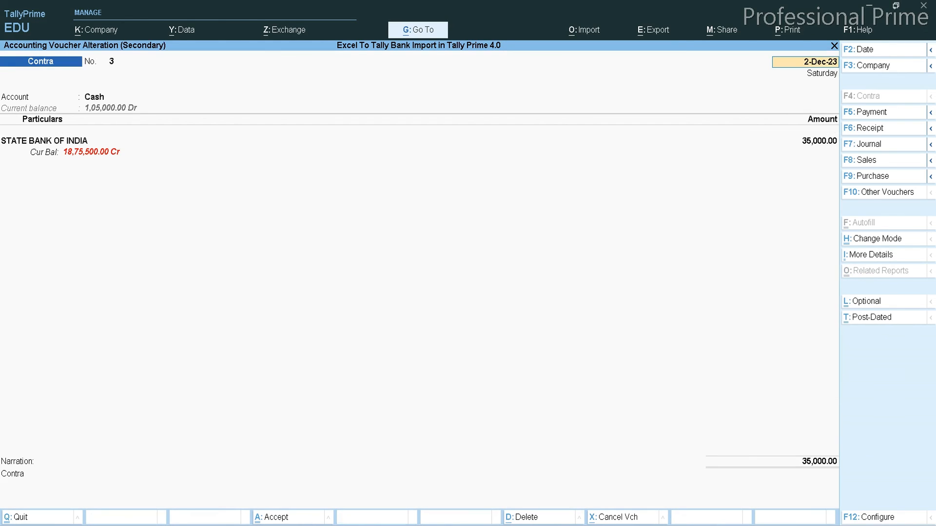
pyautogui.press('Escape')
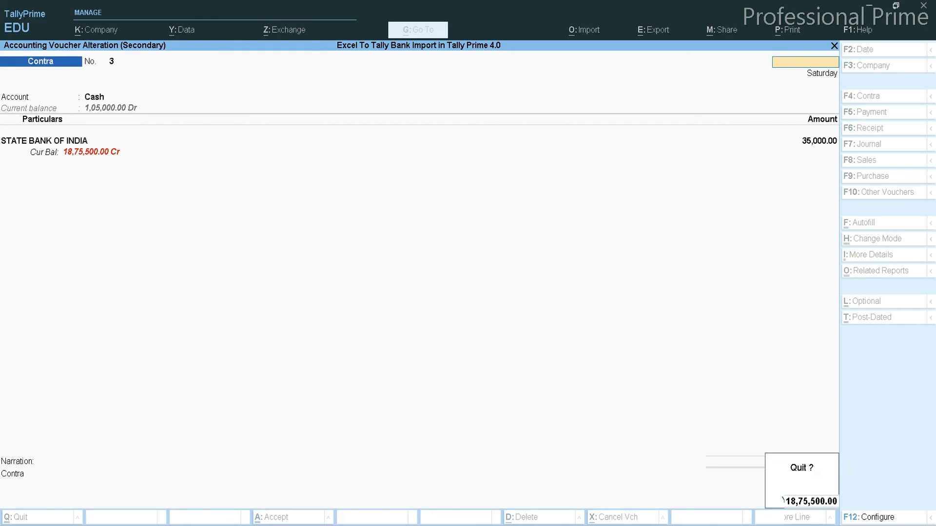
pyautogui.press('Return')
pyautogui.press('Up')
pyautogui.press('Return')
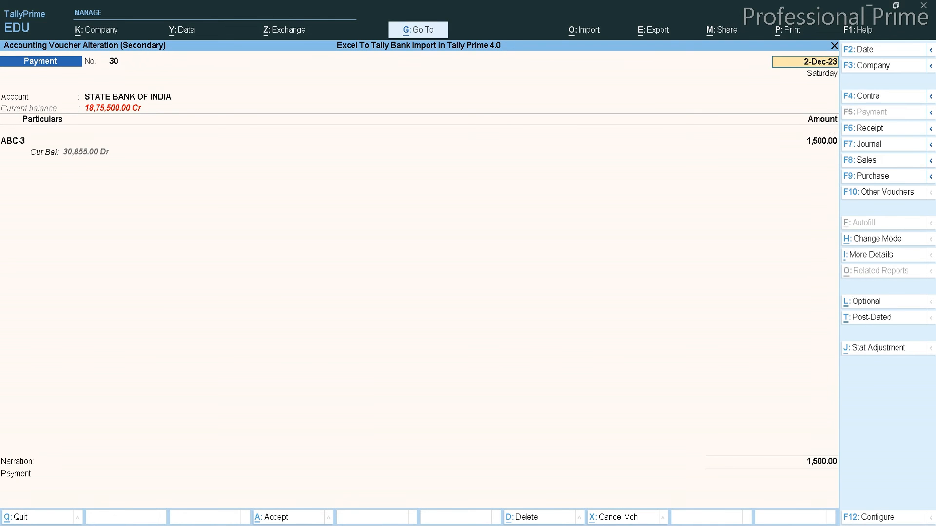
pyautogui.press('Escape')
pyautogui.press('Escape')
pyautogui.press('Return')
# - Inspect Payment vouchers no. 29 and no. 23 from the ledger, closing each without changes
pyautogui.press('Up')
pyautogui.press('Return')
pyautogui.press('BackSpace')
pyautogui.press('Escape')
pyautogui.press('Return')
pyautogui.press('Up')
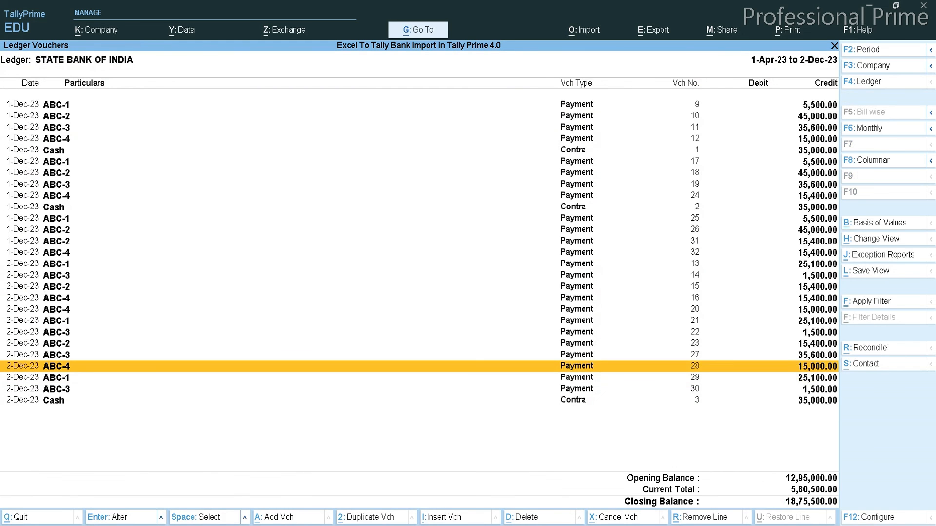
pyautogui.press('Up')
pyautogui.press('Up')
pyautogui.press('Return')
pyautogui.press('BackSpace')
pyautogui.press('Escape')
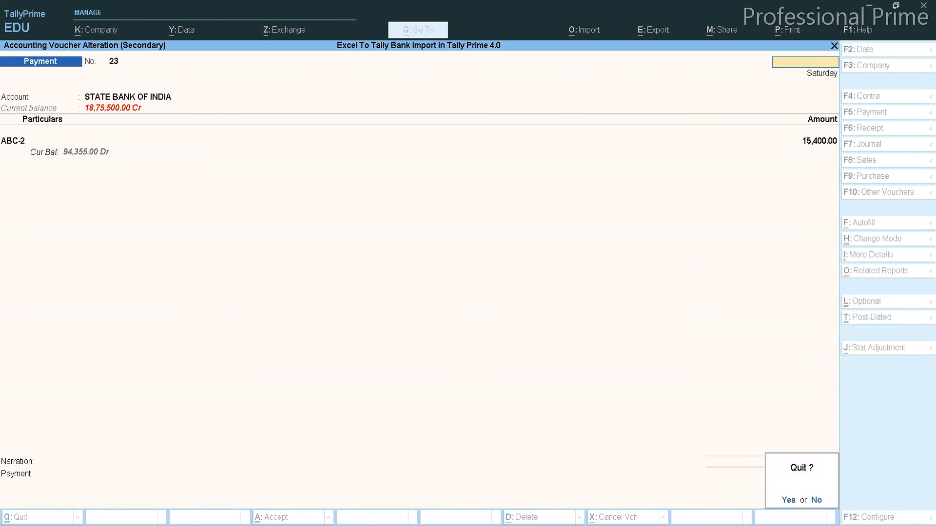
pyautogui.press('Return')
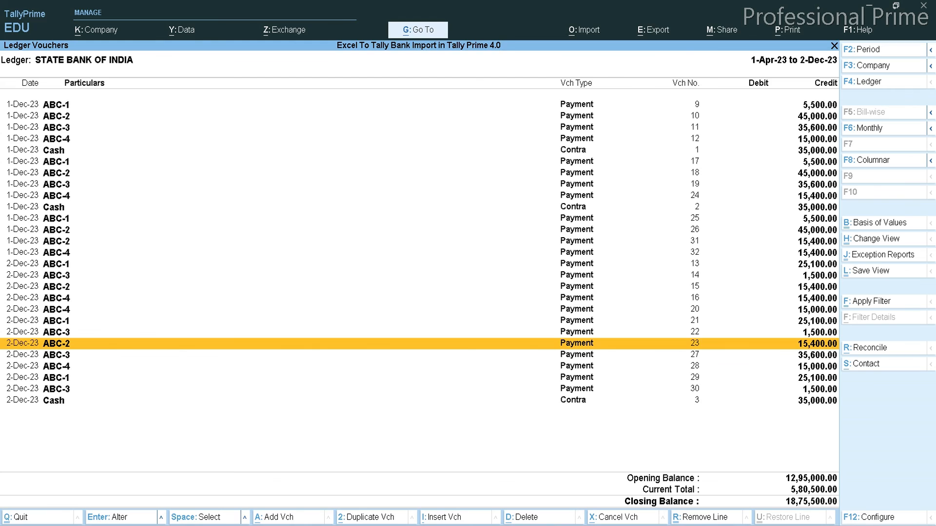
# - Close the STATE BANK OF INDIA ledger report and return to the main Gateway of Tally
pyautogui.press('Escape')
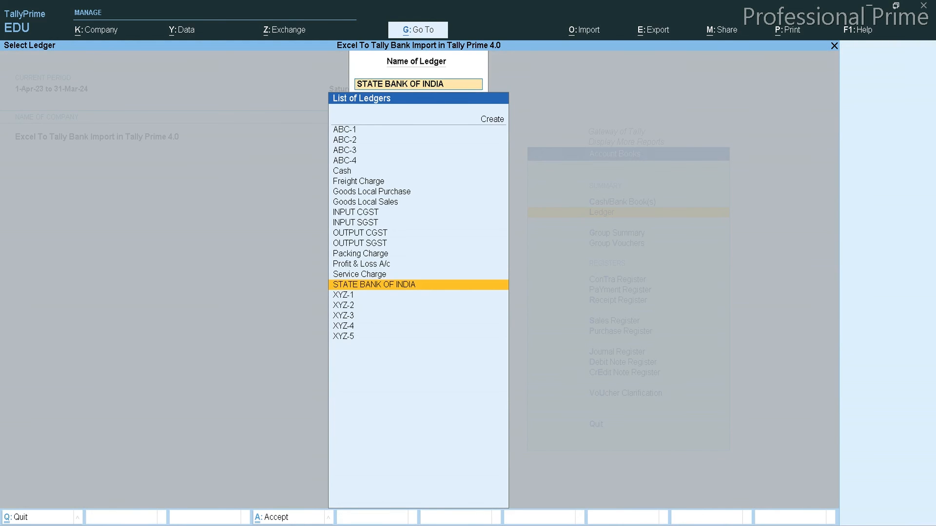
pyautogui.press('Escape')
pyautogui.press('Escape')
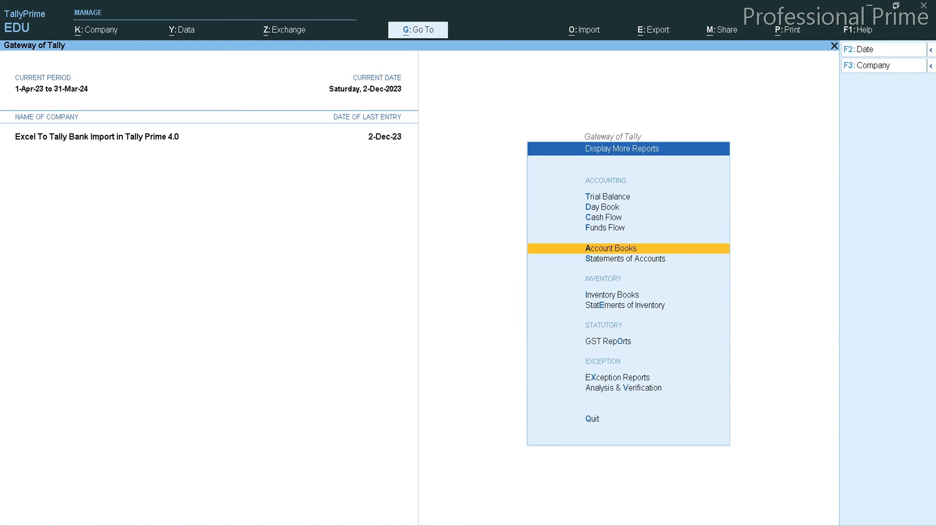
pyautogui.press('Escape')
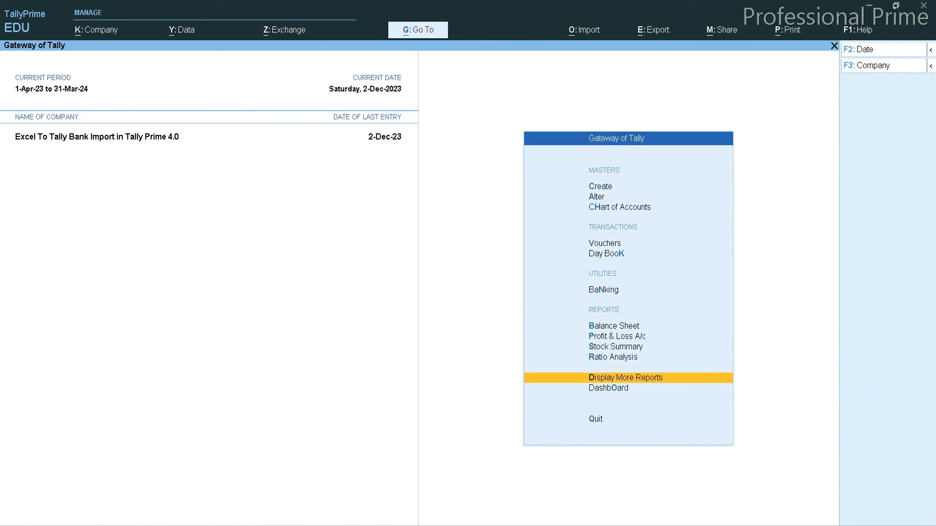